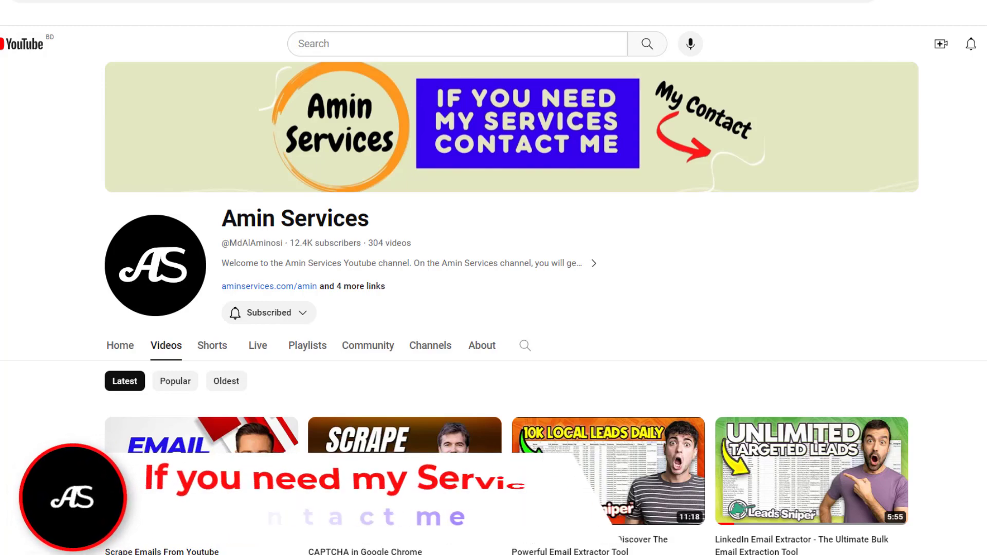
Maximize the 2Captcha browser window and switch to the Leads Sniper products tab.
scroll(708, 349, "down", 4)
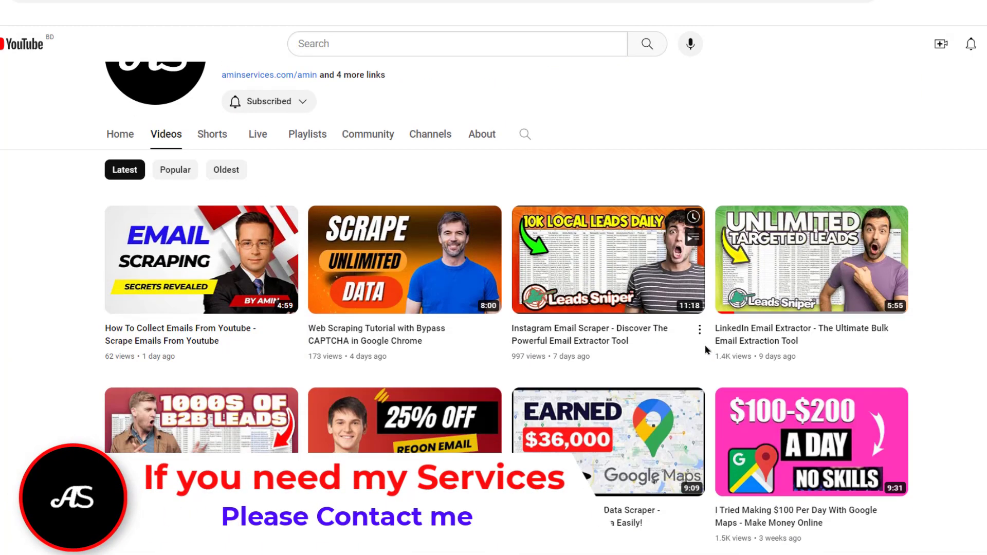
scroll(707, 350, "down", 4)
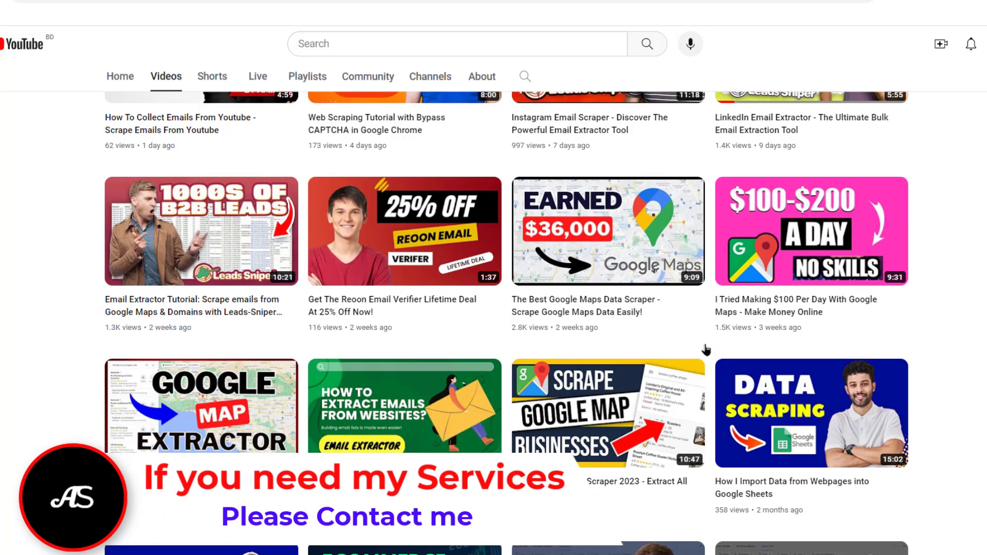
scroll(707, 349, "down", 6)
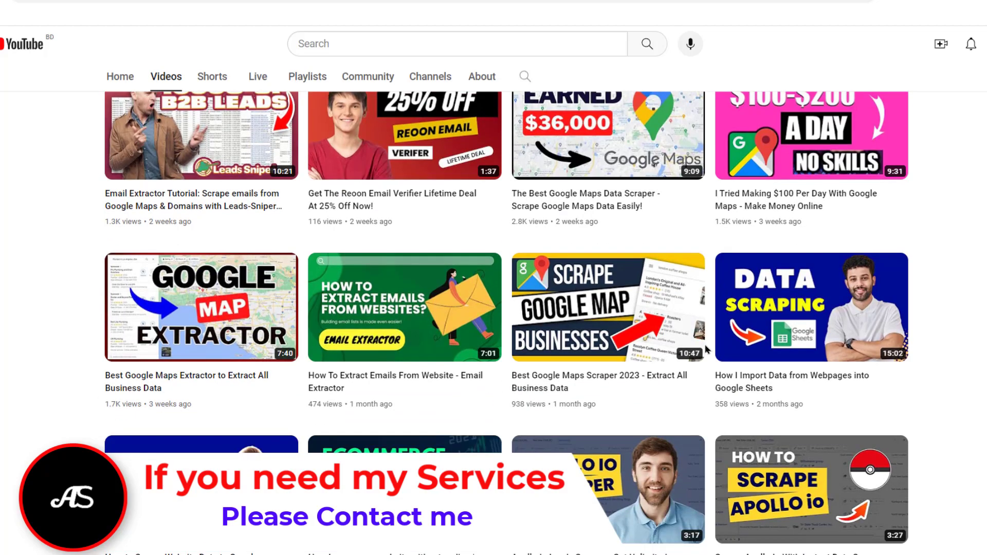
scroll(707, 349, "up", 4)
scroll(707, 349, "up", 10)
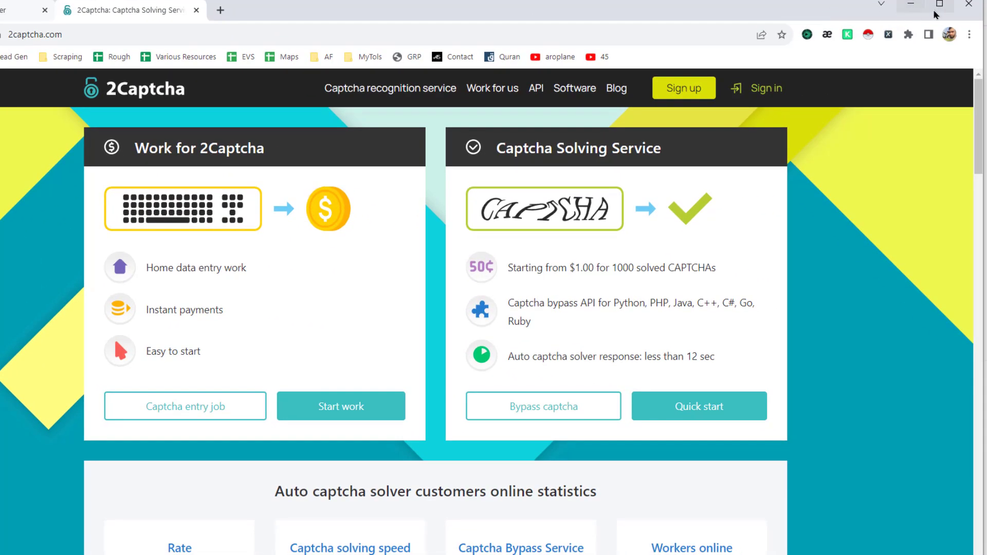
left_click(935, 12)
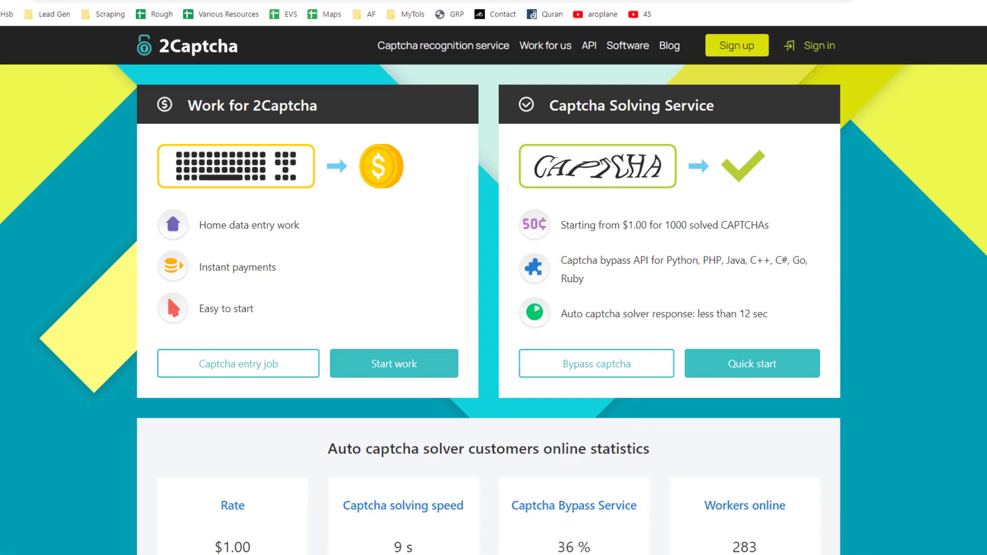
key("ctrl+Tab")
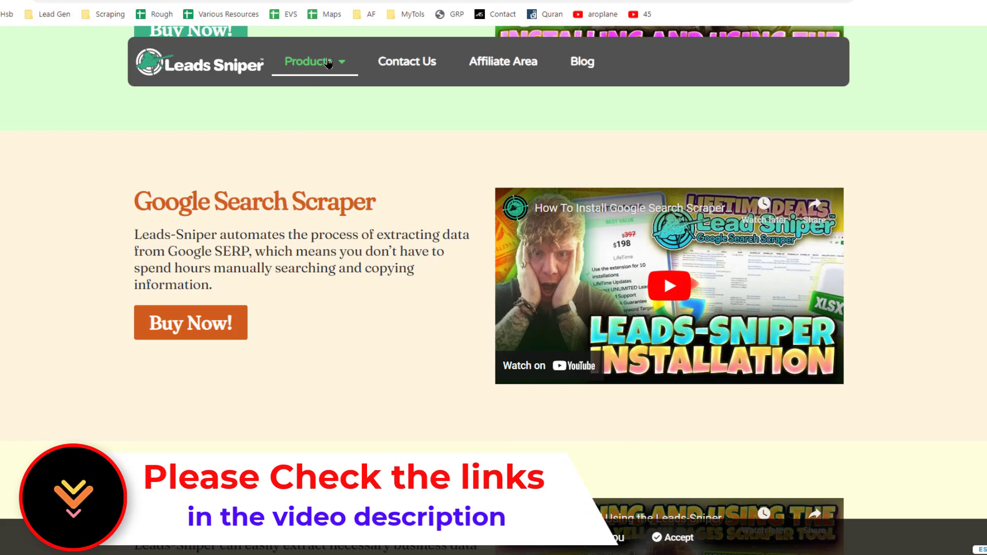
Highlight the Google Search Scraper heading on the Leads Sniper products page.
mouse_move(315, 75)
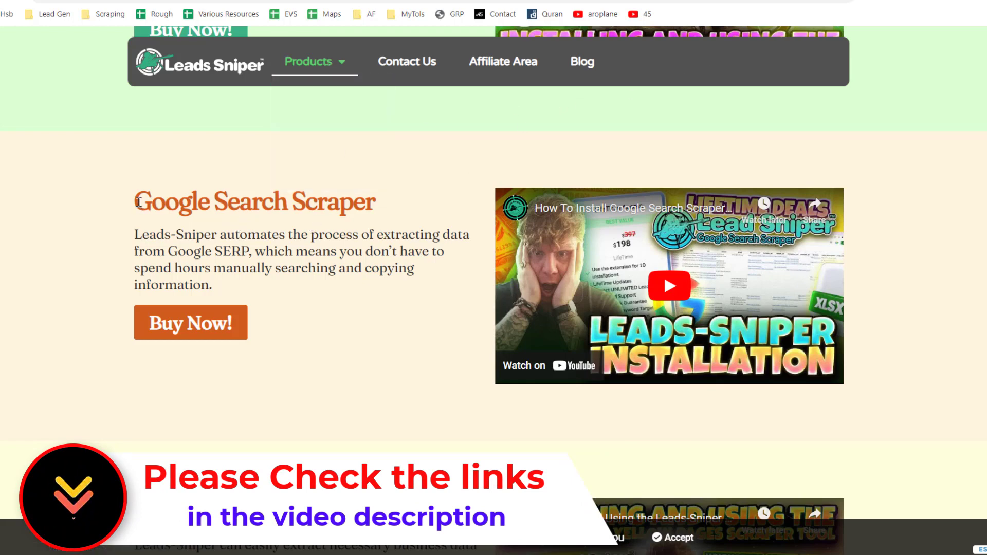
left_click_drag(136, 200, 371, 199)
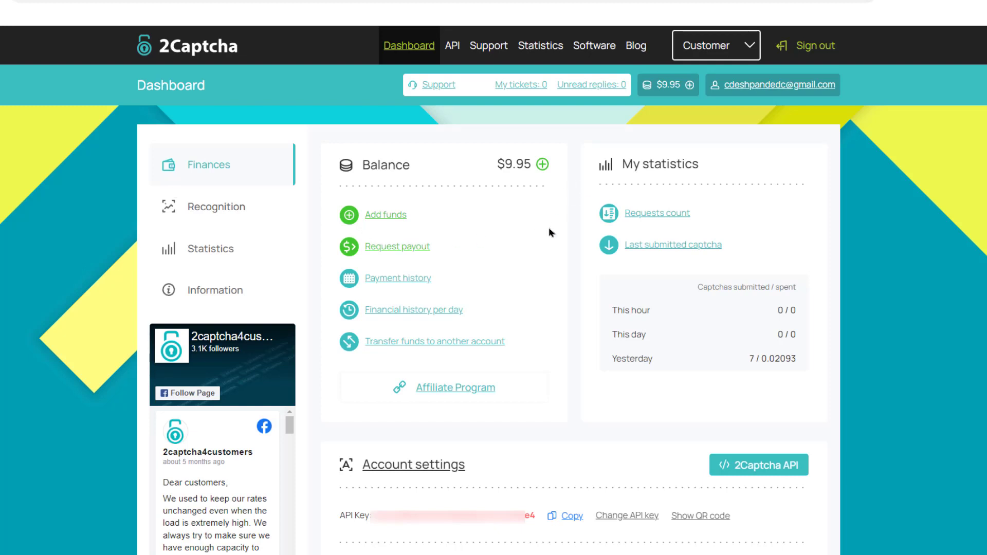
Copy the 2Captcha API key from the dashboard and open the Leads Sniper extension.
left_click(575, 519)
left_click(913, 1)
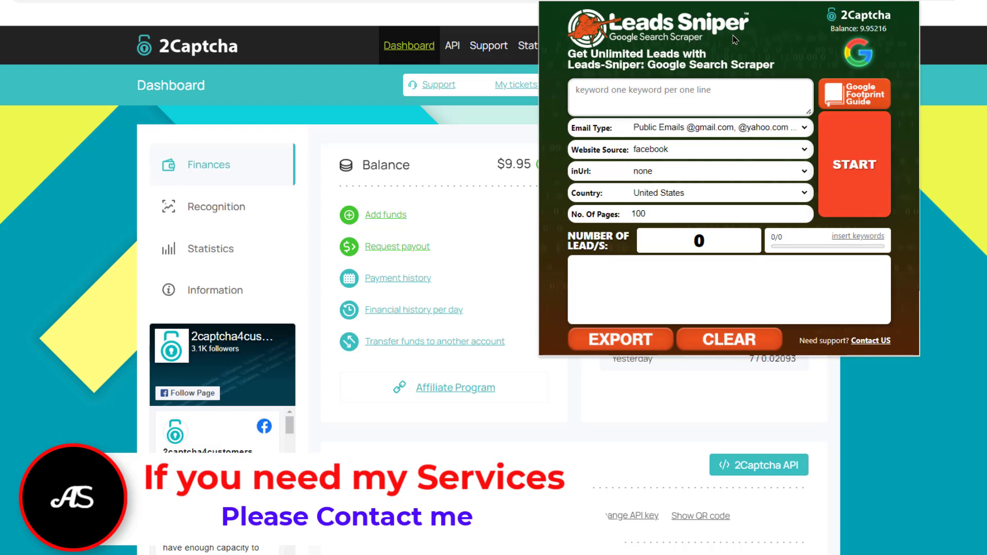
left_click(880, 31)
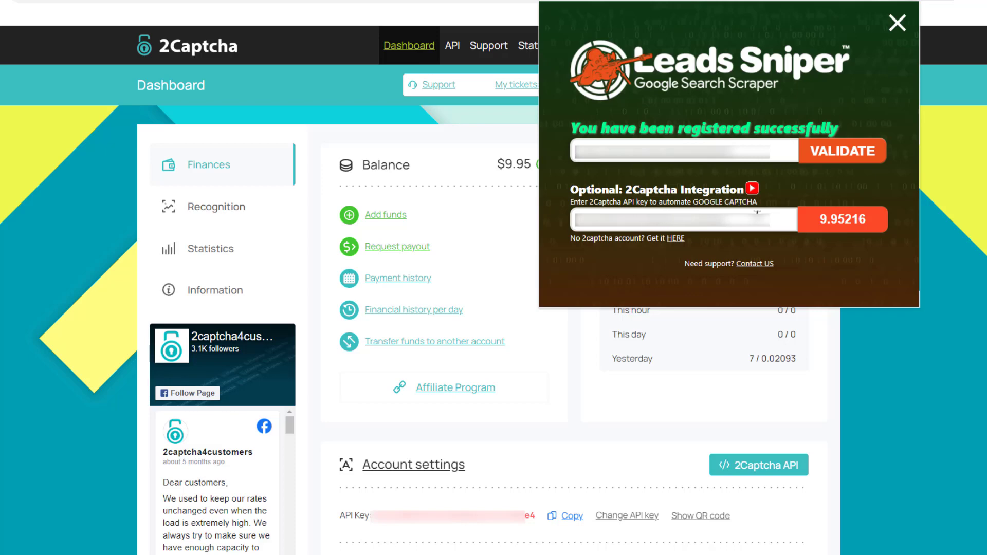
left_click(897, 23)
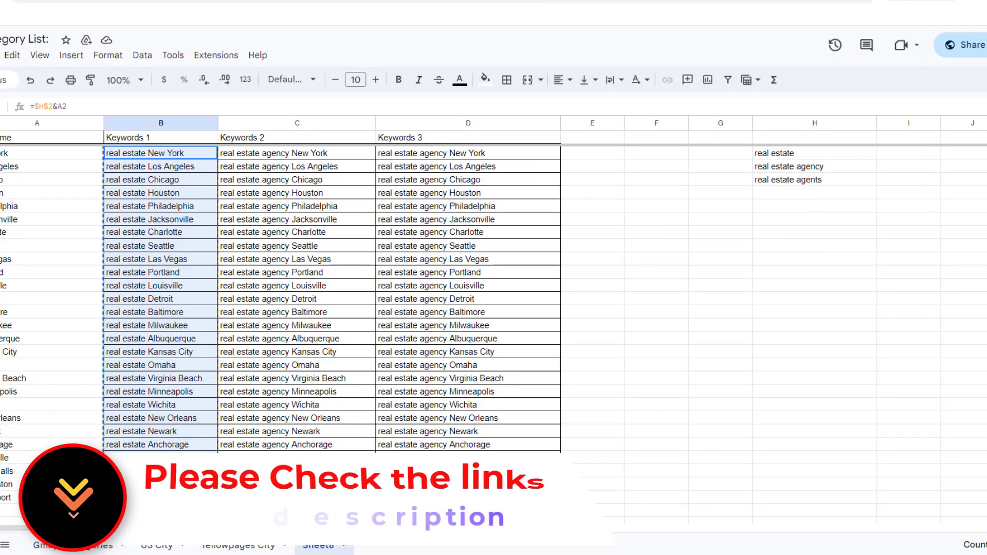
Inspect the base keywords 'real estate' and 'real estate agents' and the city 'New York'.
left_click(829, 159)
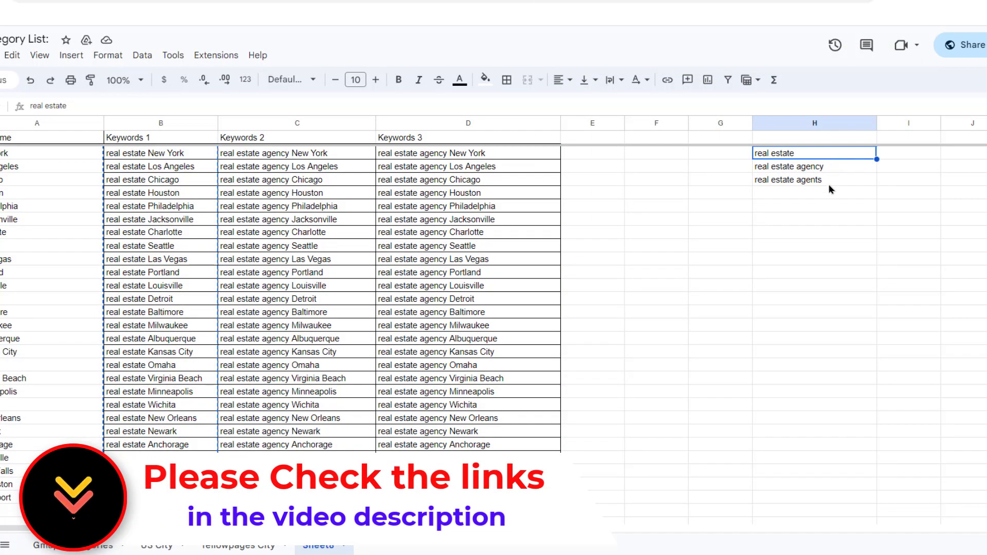
left_click(829, 184)
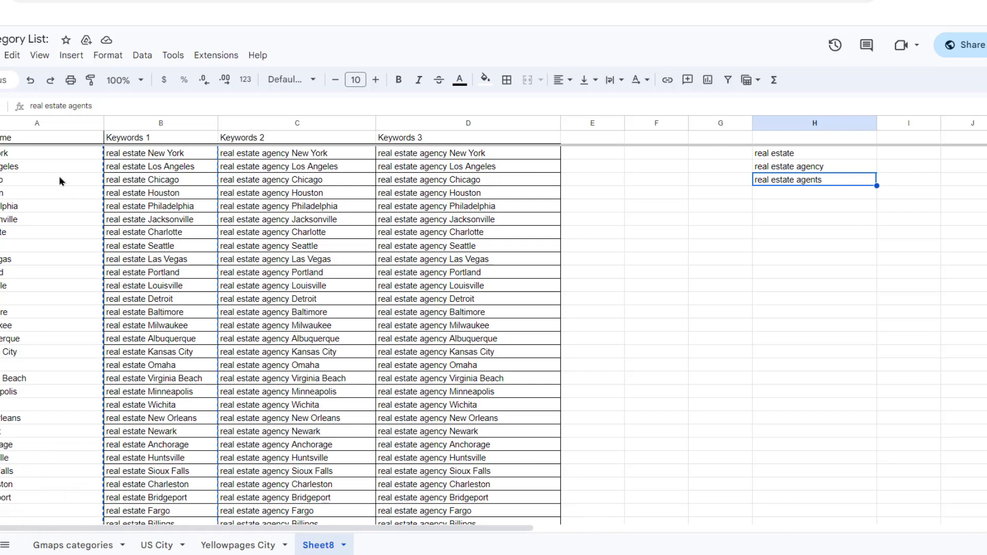
left_click(39, 163)
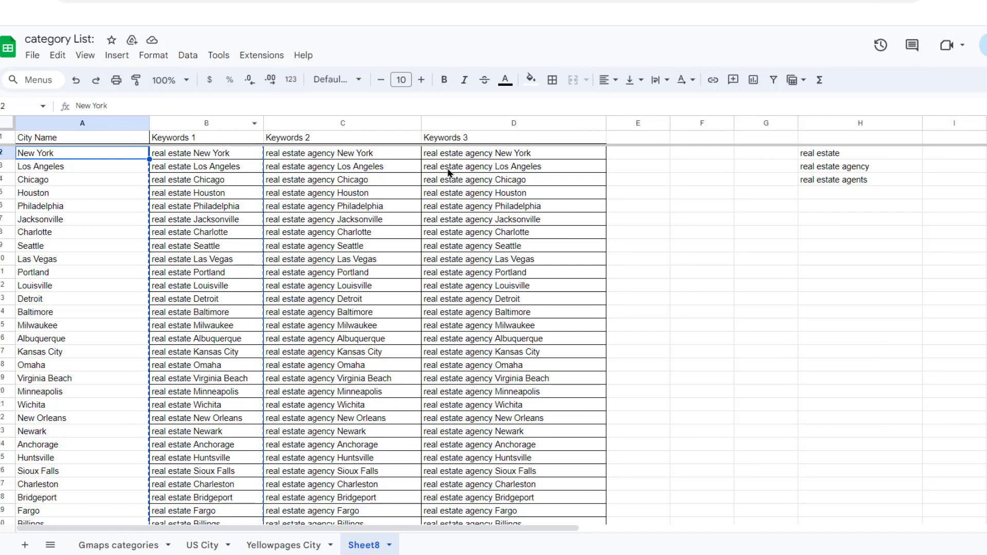
left_click(864, 156)
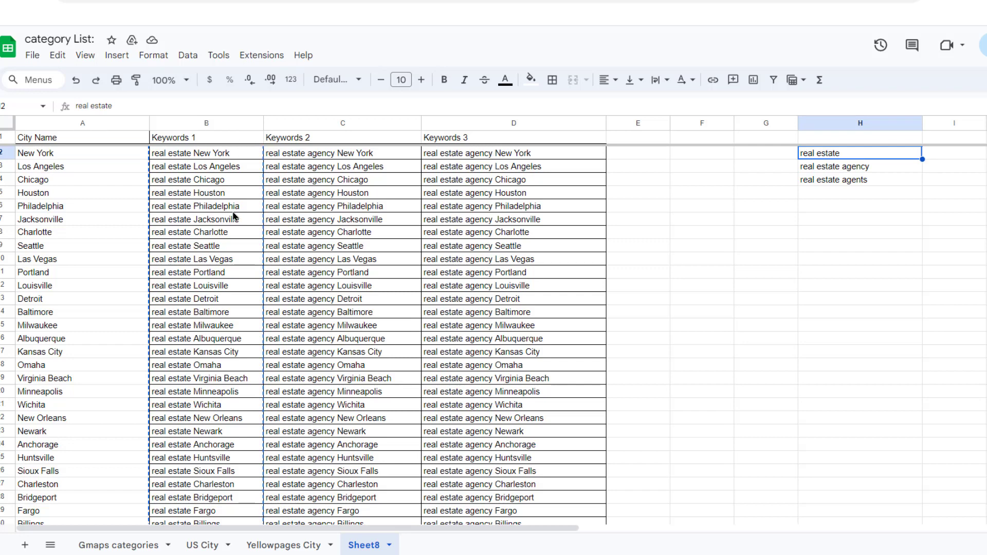
Select Keywords 1 from 'real estate New York' down to 'real estate Albuquerque'.
key("Left")
key("Left")
key("Left")
key("Left")
key("Left")
key("Left")
scroll(229, 308, "down", 2)
left_click(225, 276, "shift")
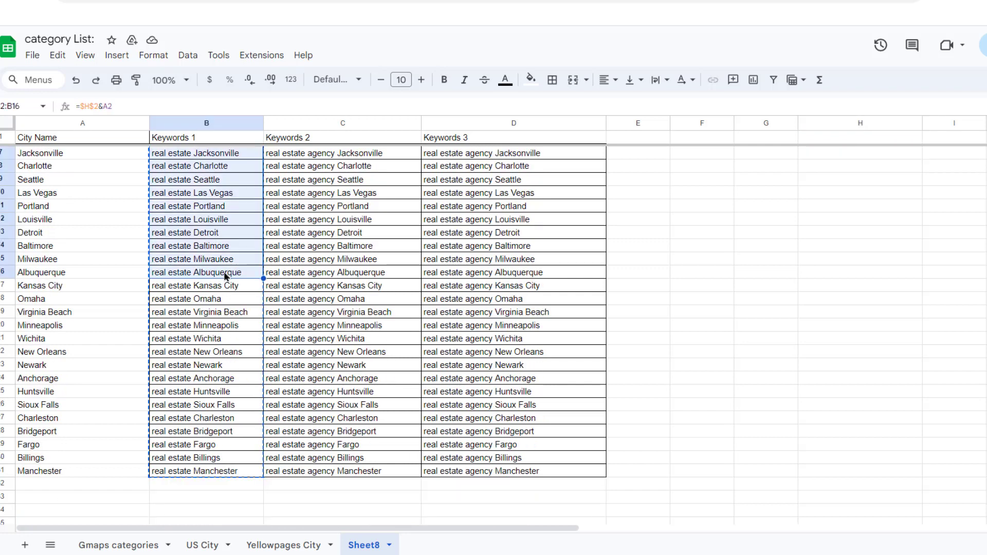
scroll(224, 271, "up", 2)
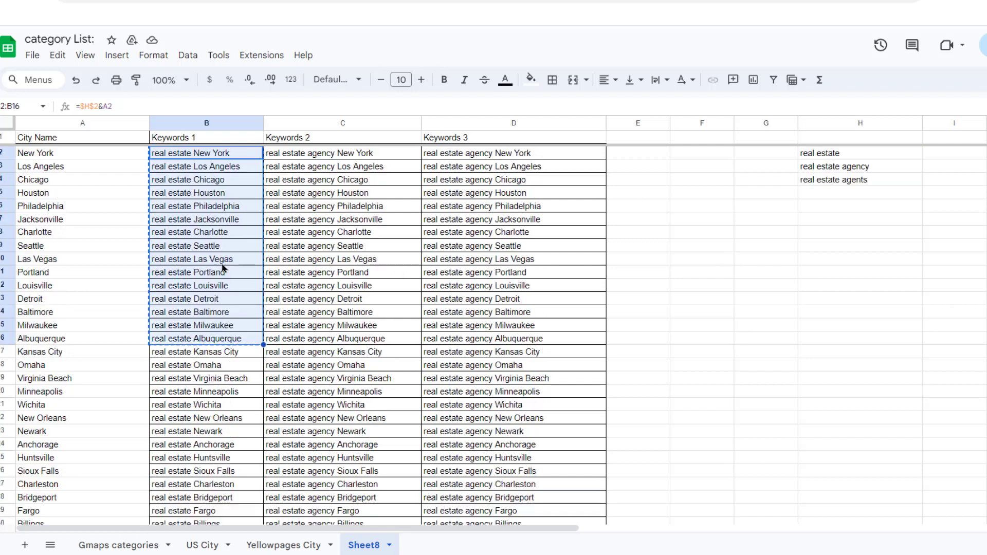
Paste the fifteen real estate keywords into the Leads Sniper keyword box.
left_click(955, 2)
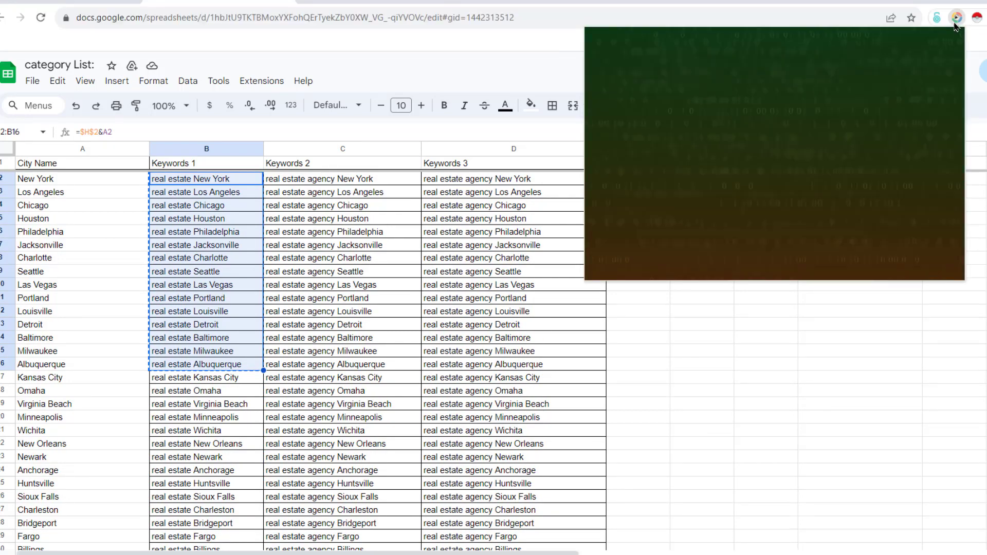
left_click(748, 115)
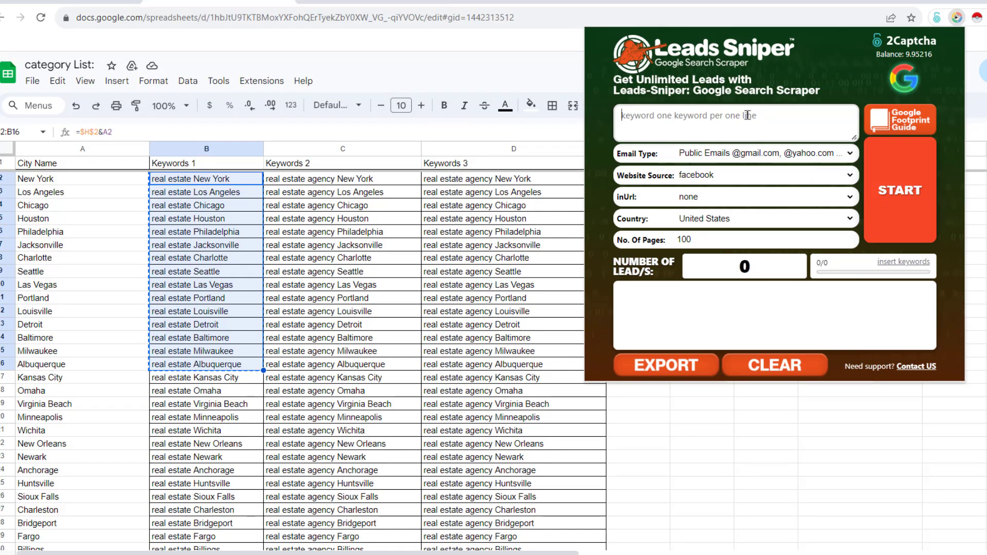
key("ctrl+v")
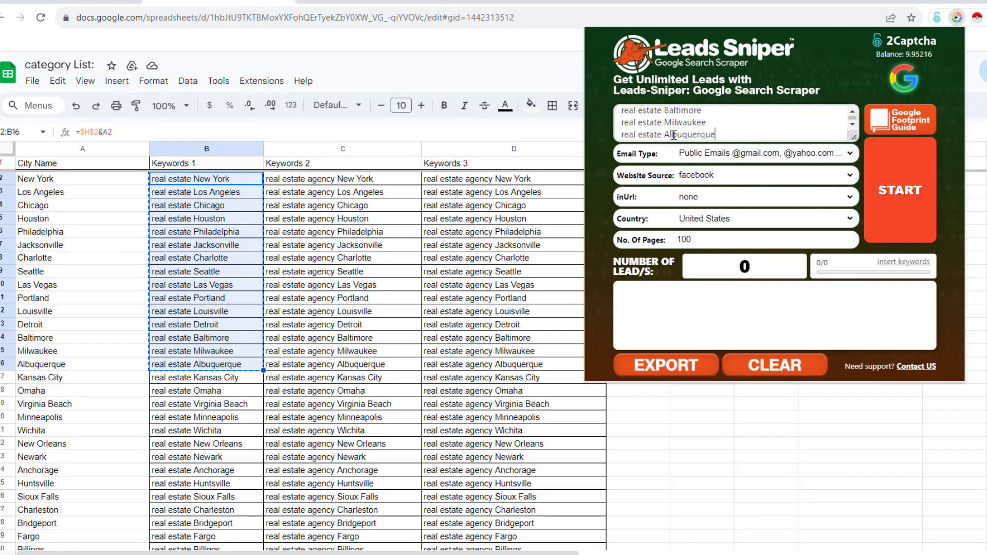
Keep Public Emails as the email type and set Website Source to facebook.
left_click(740, 158)
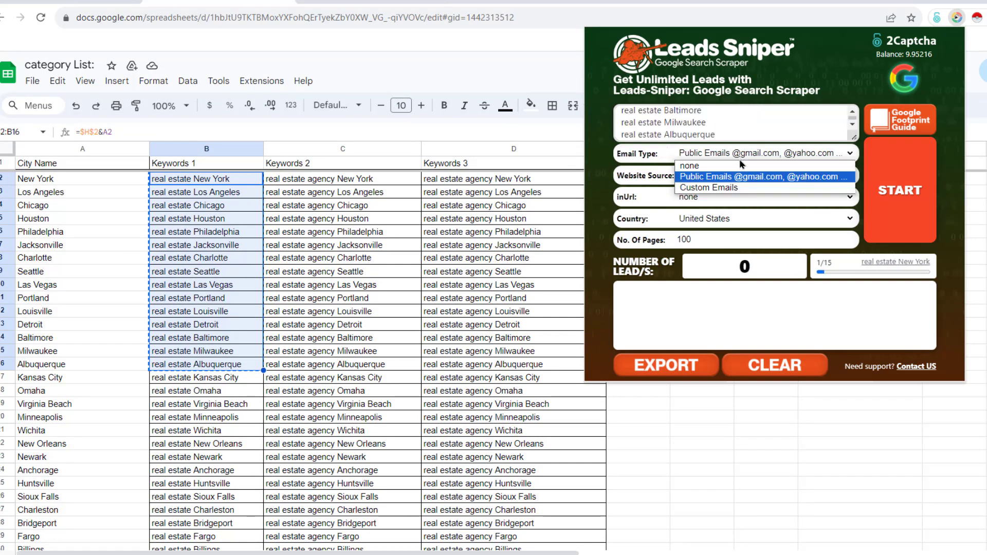
left_click(742, 178)
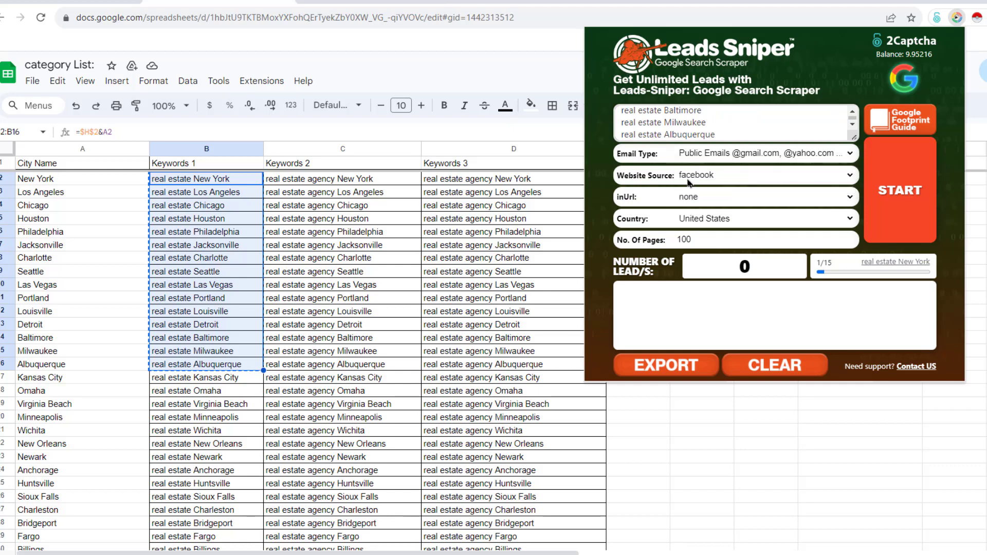
left_click(726, 180)
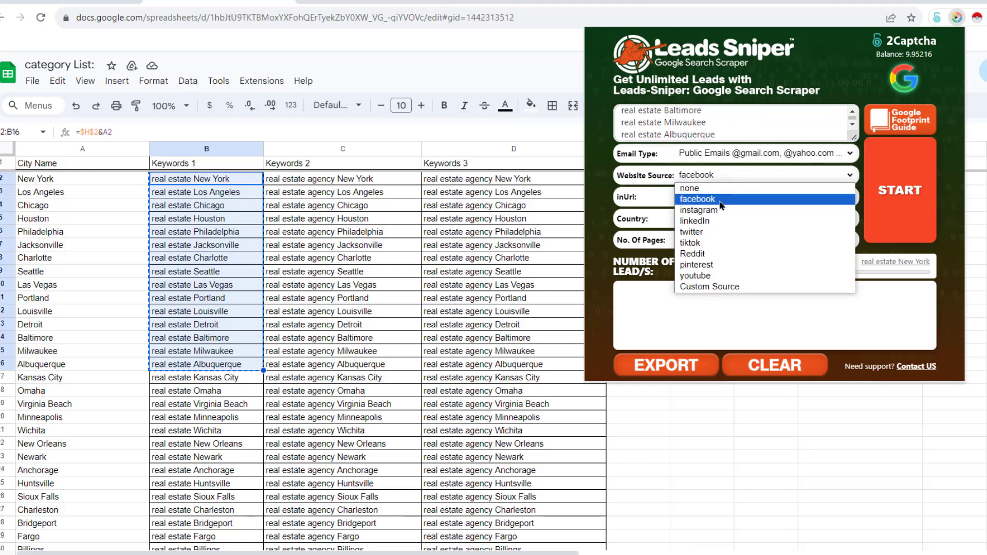
left_click(722, 200)
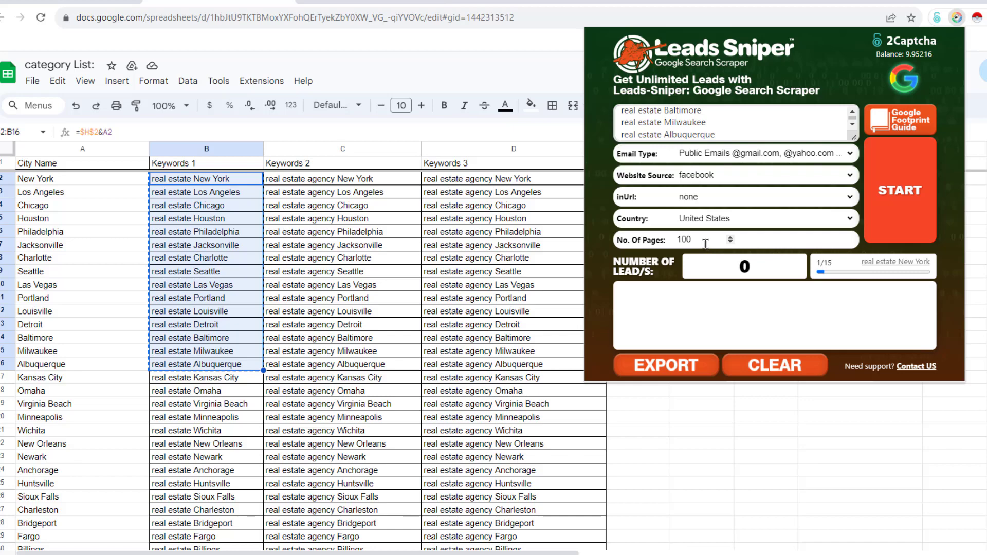
Start the facebook email scrape, browse the Google results, and confirm 27 leads collected.
left_click(883, 201)
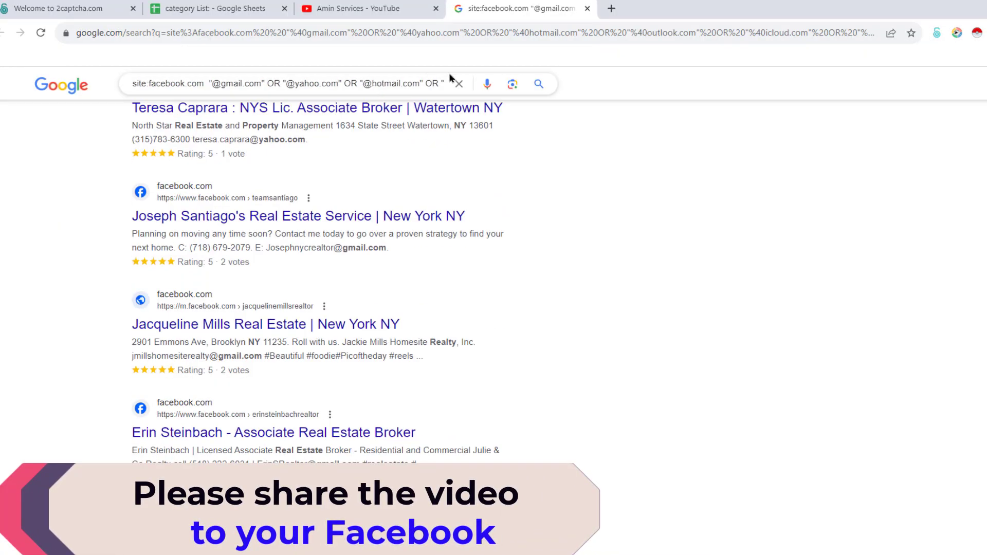
scroll(449, 78, "down", 2)
scroll(434, 191, "down", 4)
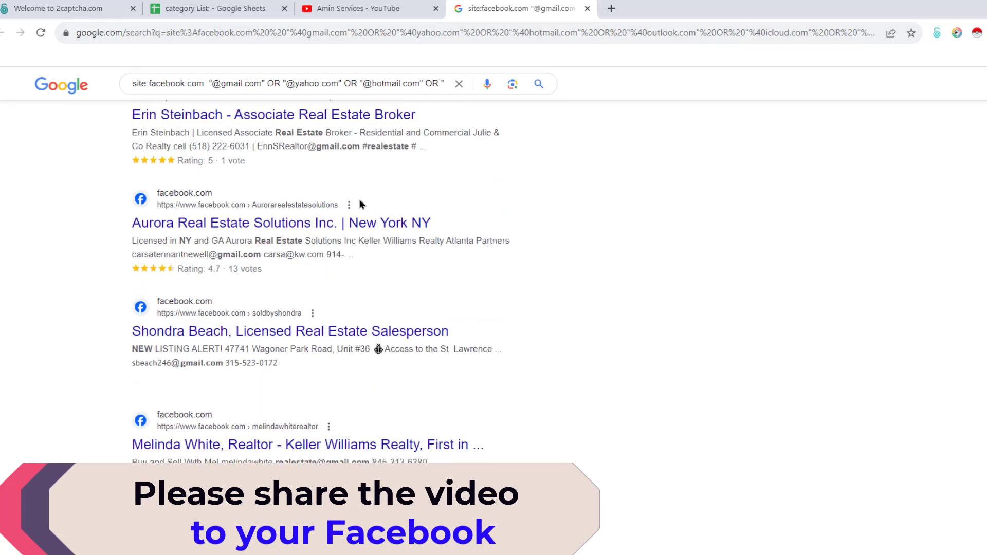
scroll(360, 204, "down", 4)
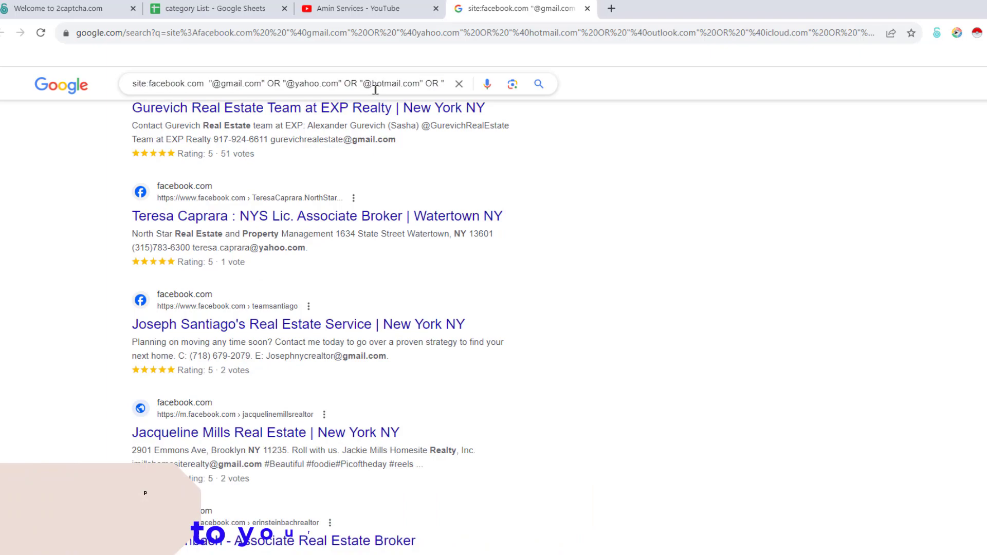
scroll(450, 77, "down", 2)
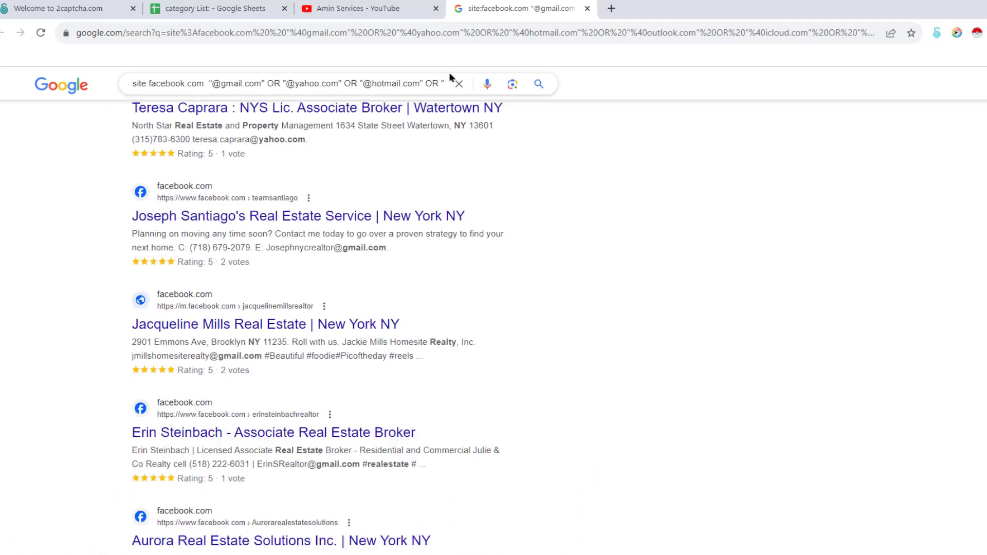
scroll(450, 77, "down", 2)
scroll(434, 189, "down", 5)
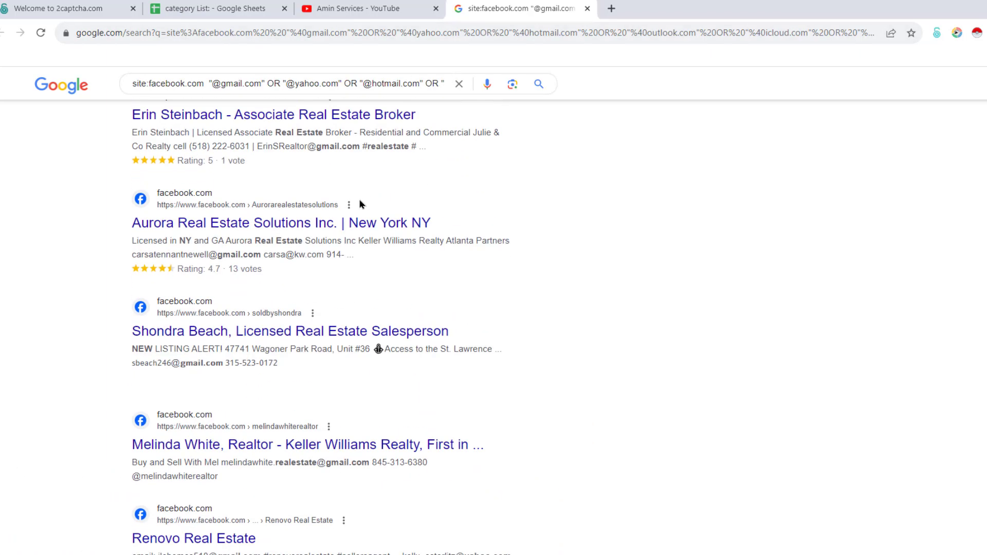
scroll(358, 202, "down", 3)
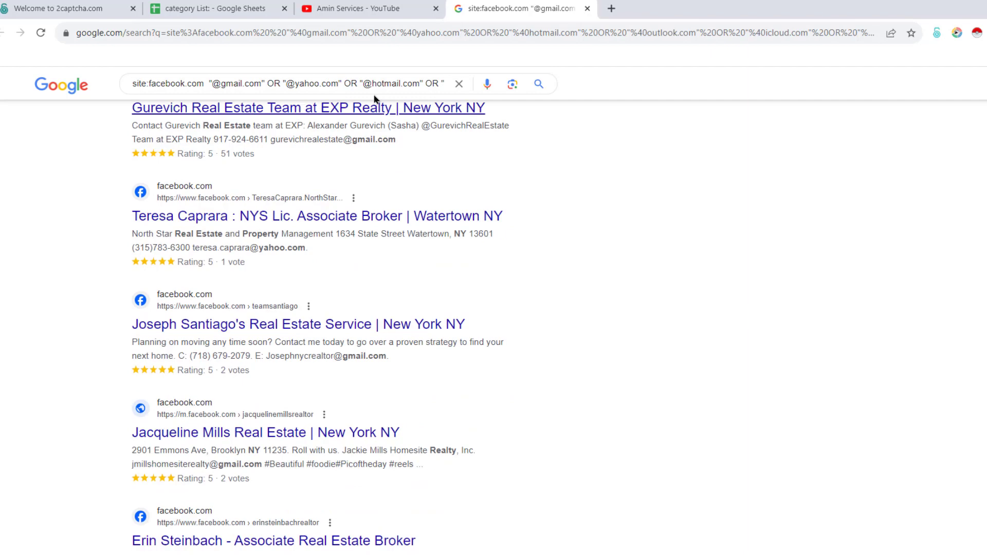
scroll(452, 138, "down", 4)
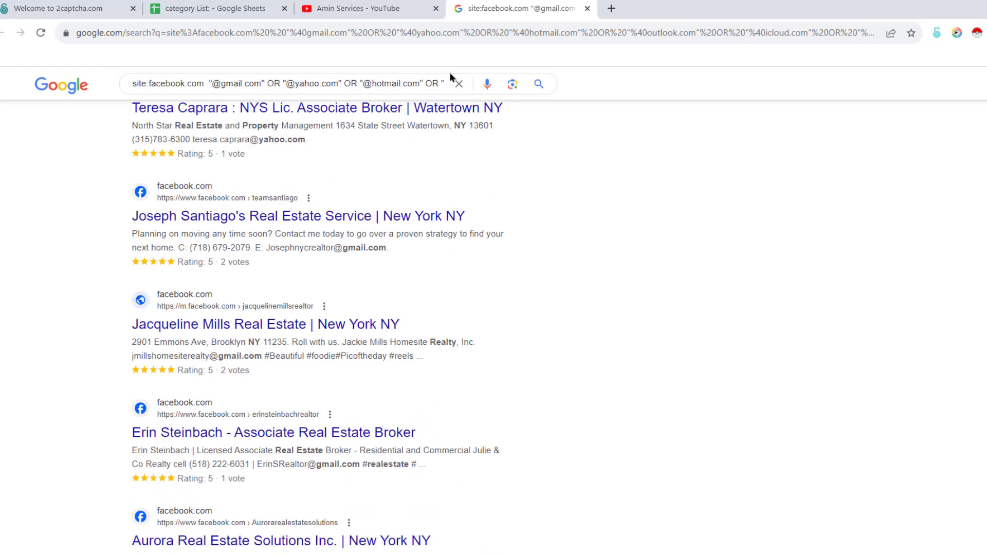
scroll(434, 193, "down", 5)
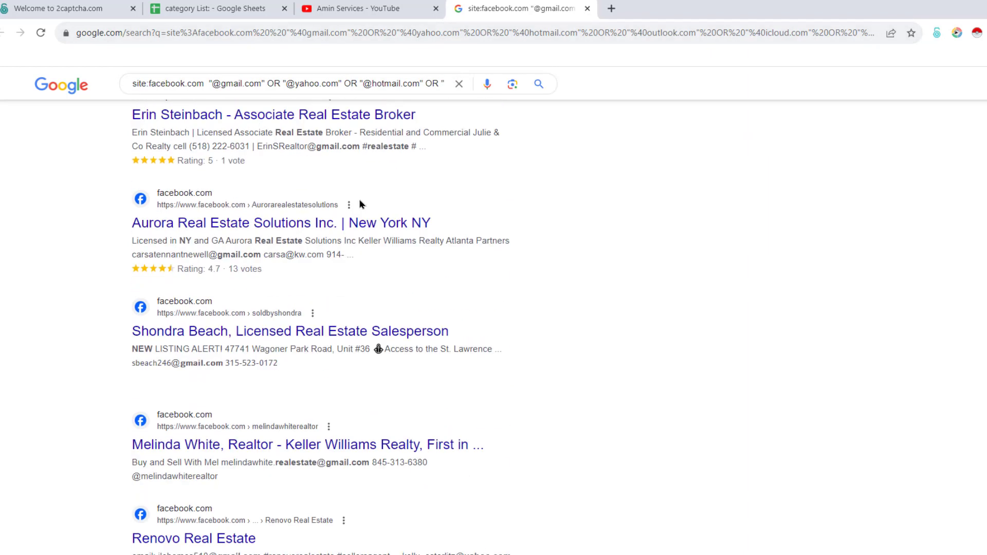
scroll(358, 202, "down", 3)
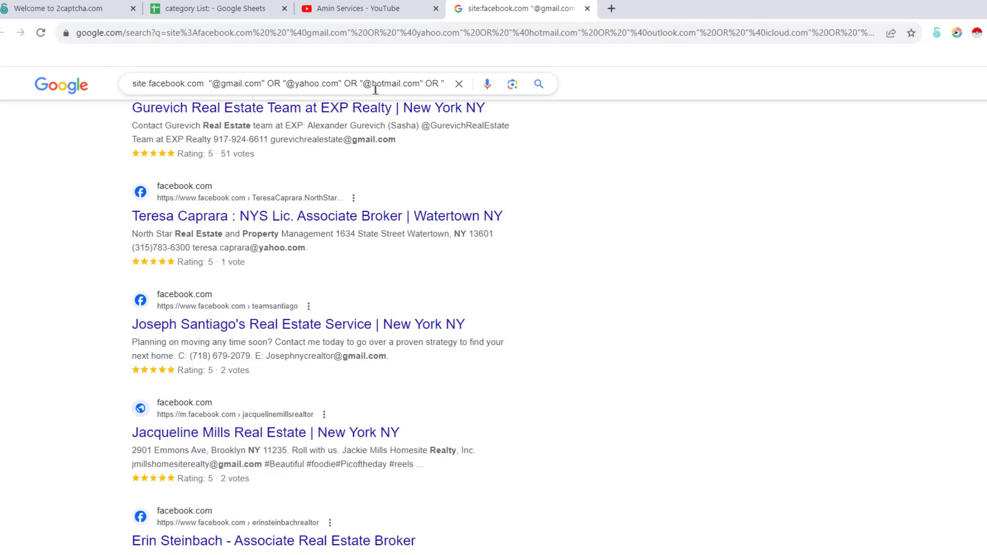
scroll(373, 88, "down", 2)
scroll(434, 189, "down", 4)
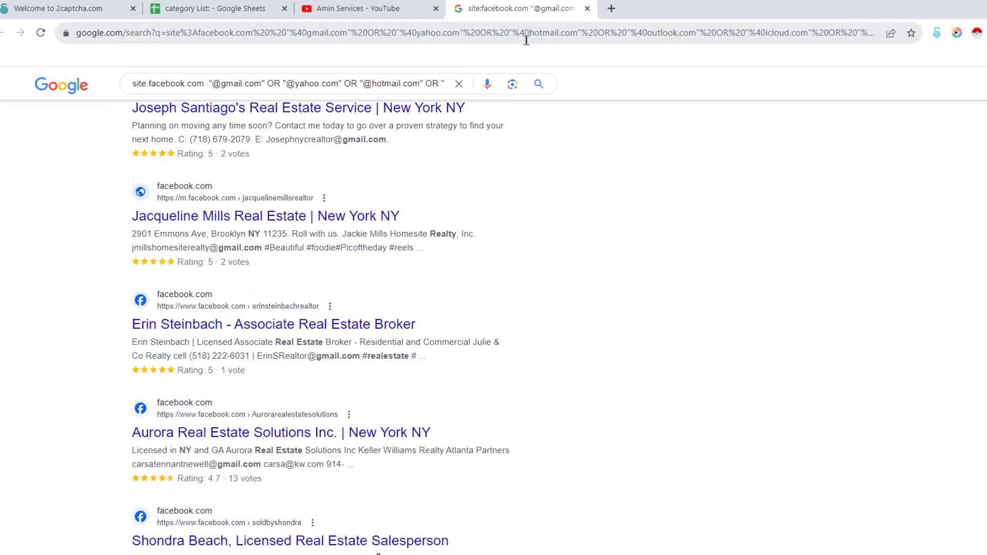
scroll(354, 201, "down", 5)
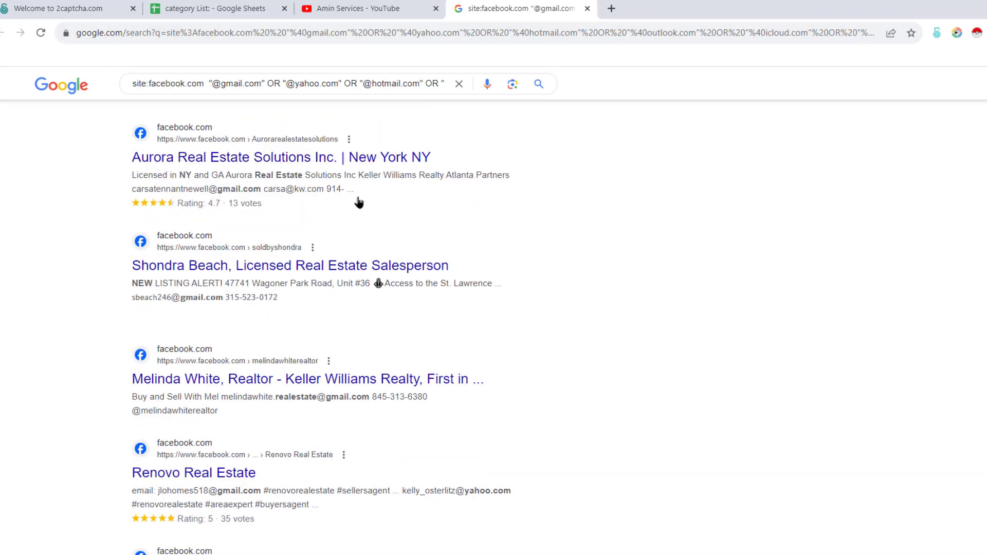
left_click(956, 32)
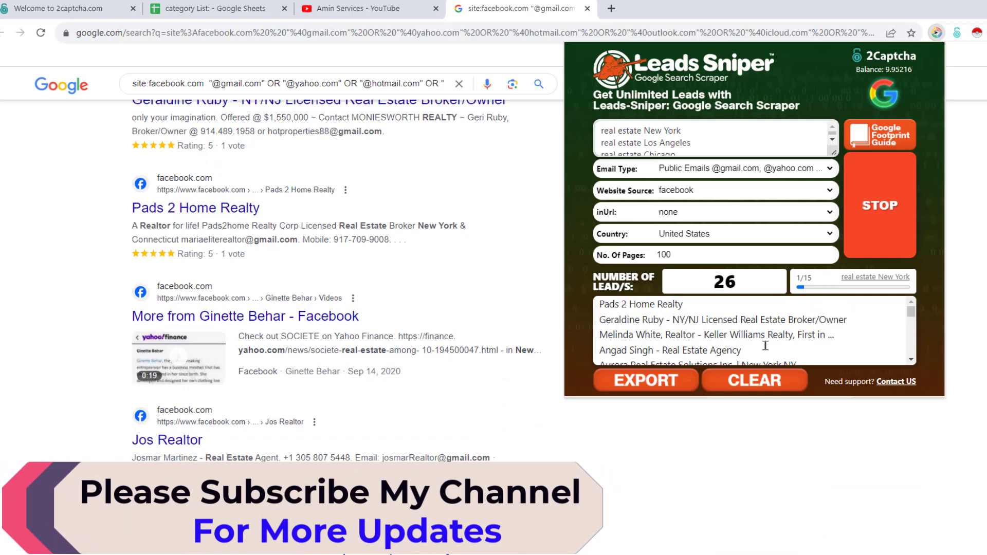
Copy the 'real estate agency' keywords for New York through Kansas City (C2:C17).
left_click(239, 9)
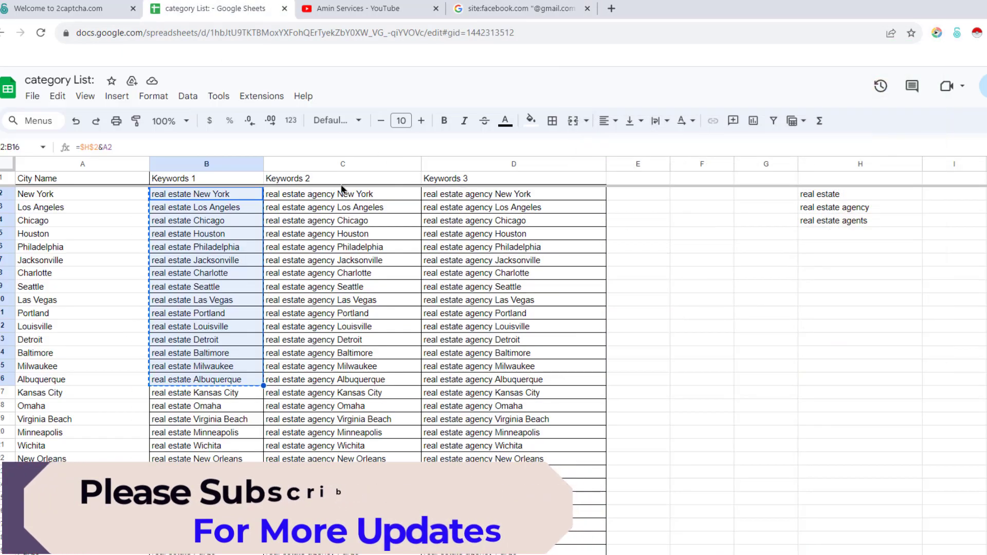
left_click(402, 199)
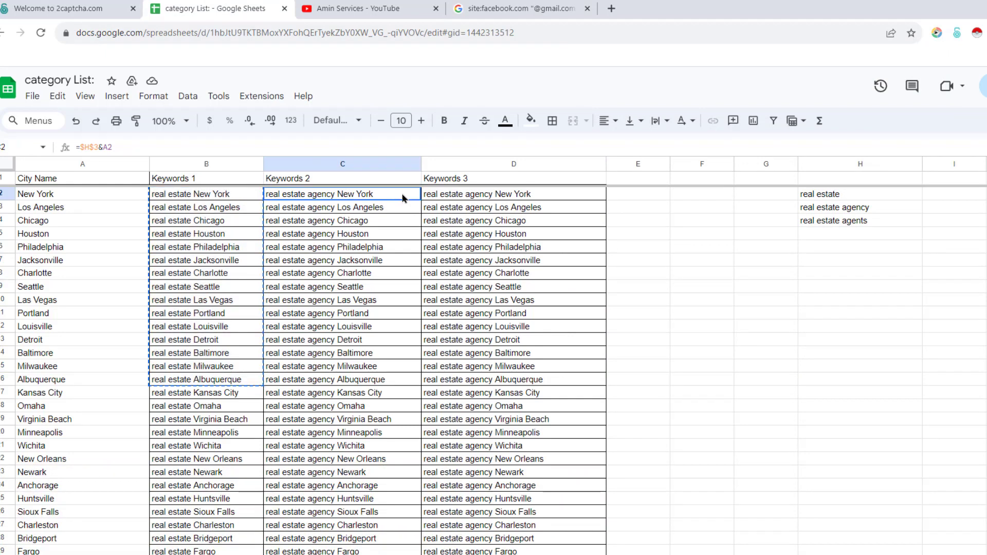
left_click(385, 401, "shift")
key("ctrl+c")
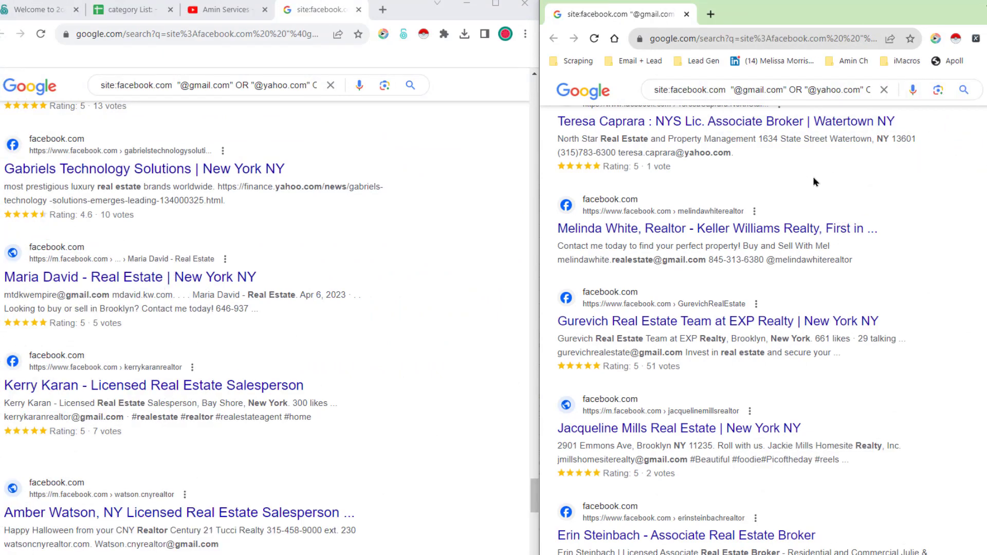
Check both scrapers' progress, with the first at 463 leads on keyword 2/15.
scroll(407, 293, "down", 4)
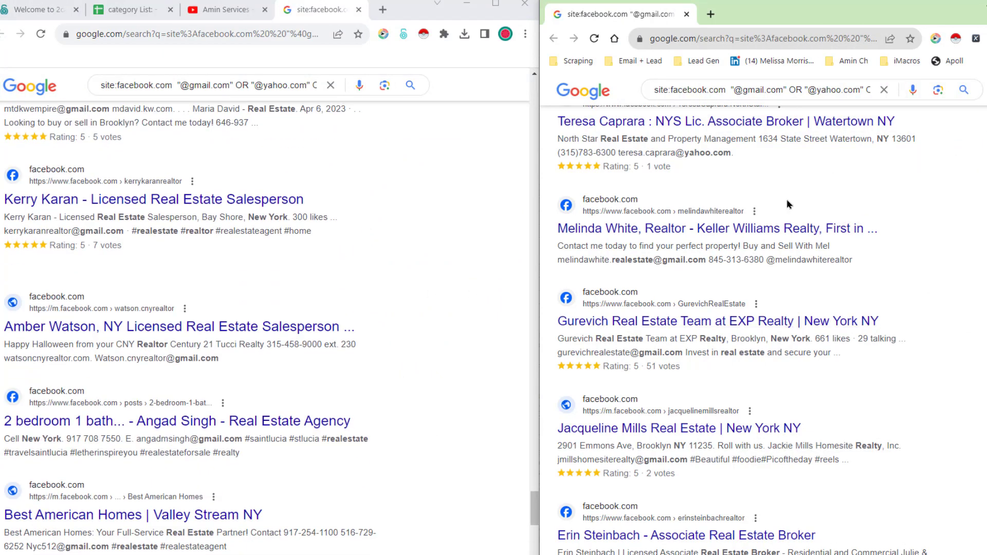
scroll(789, 204, "down", 2)
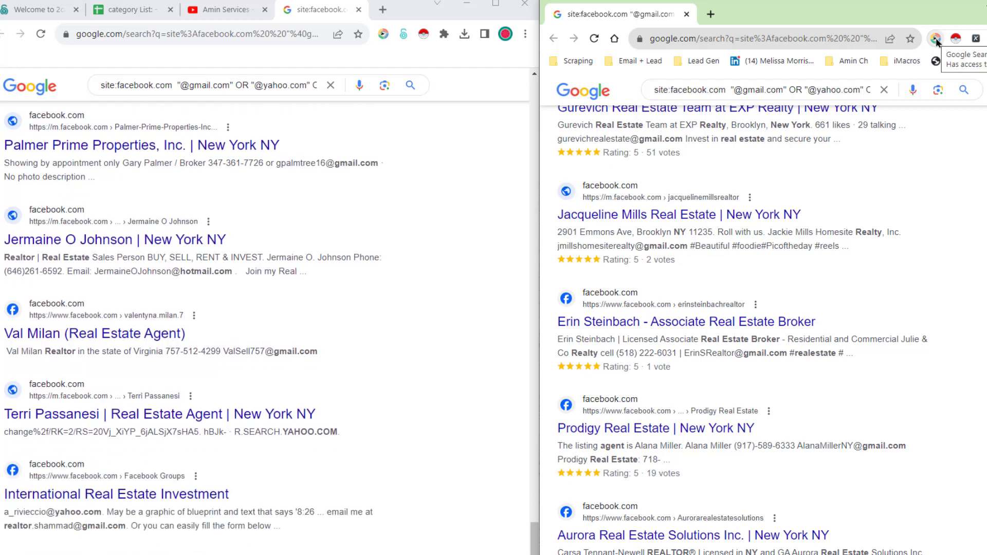
left_click(935, 39)
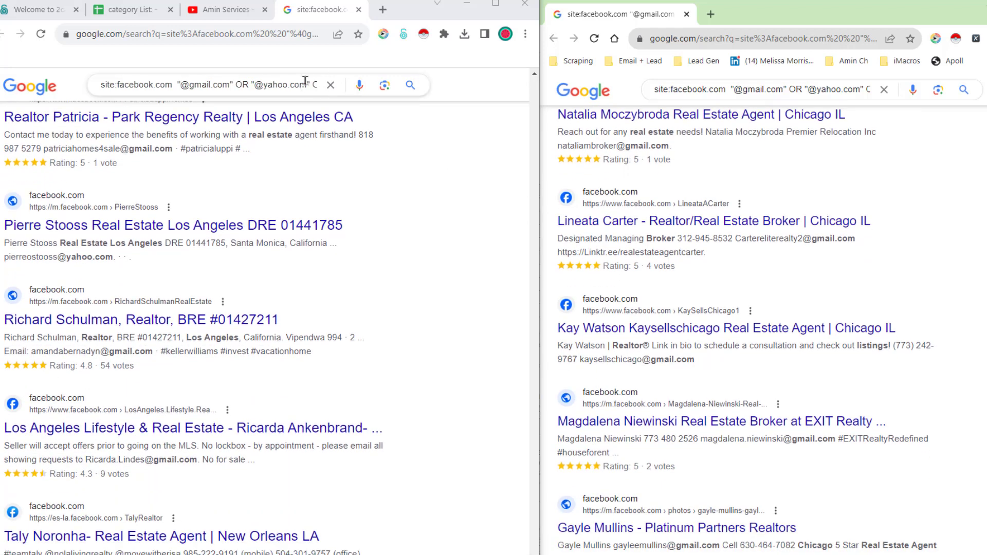
left_click(384, 34)
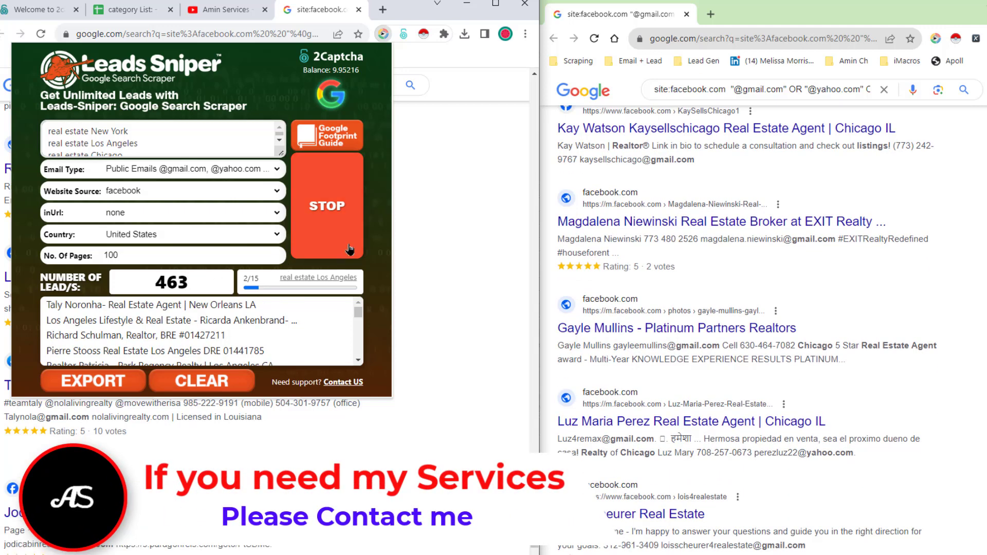
Stop the first run at 463 leads and download all 14 fields as data.xlsx.
left_click(347, 210)
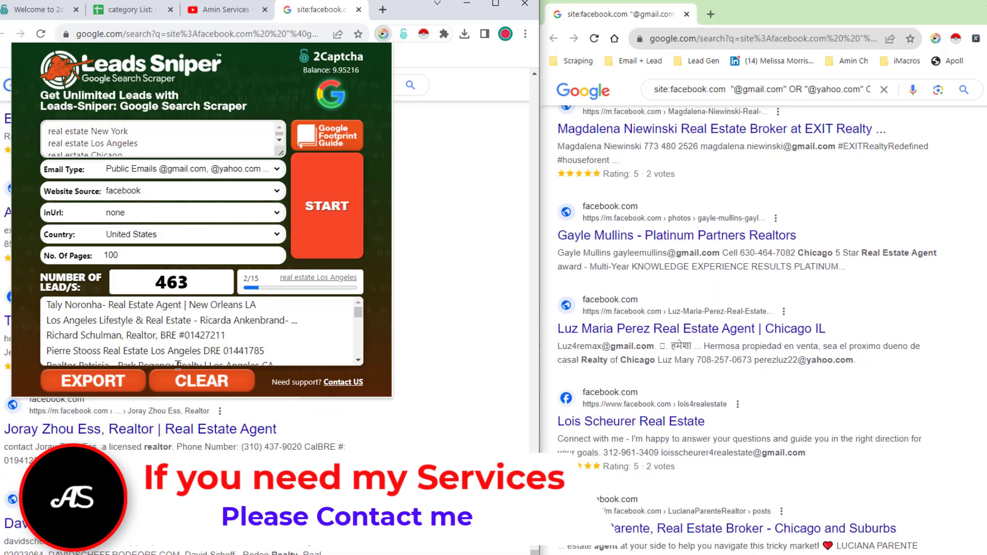
left_click(122, 387)
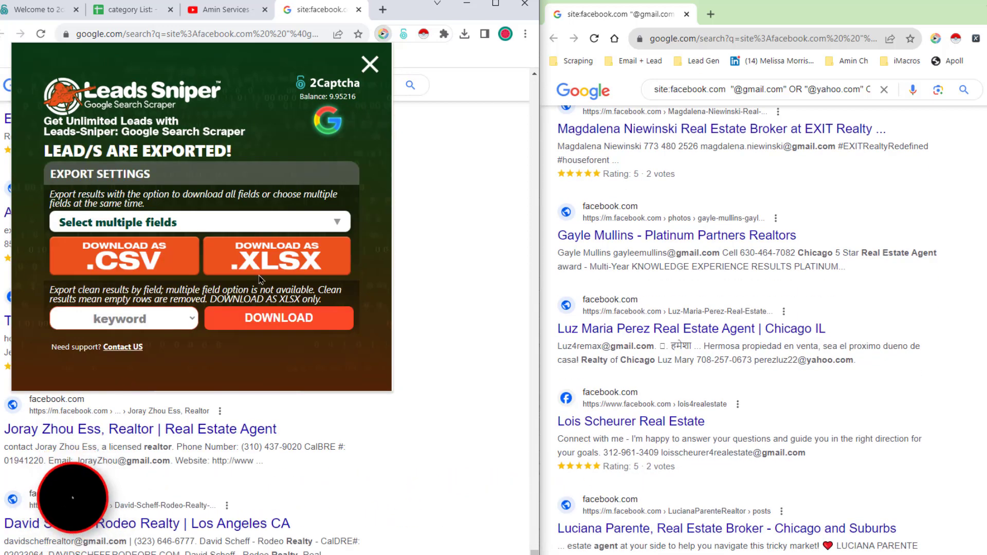
left_click(307, 226)
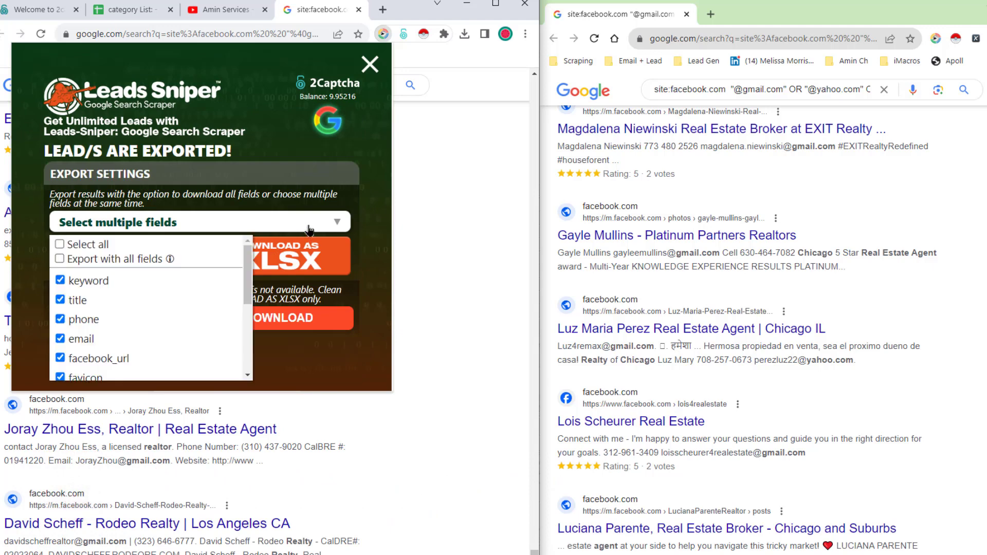
left_click(90, 245)
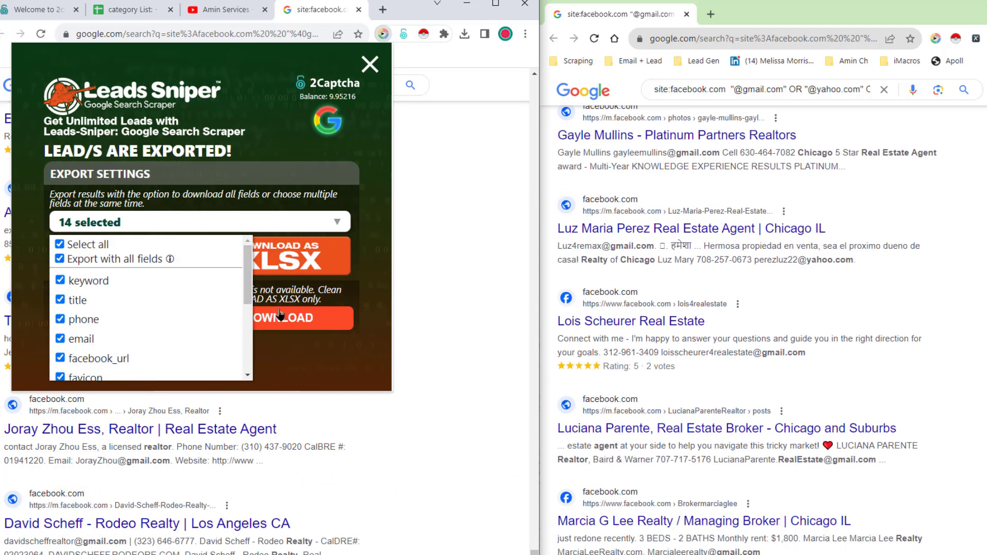
left_click(383, 280)
left_click(292, 262)
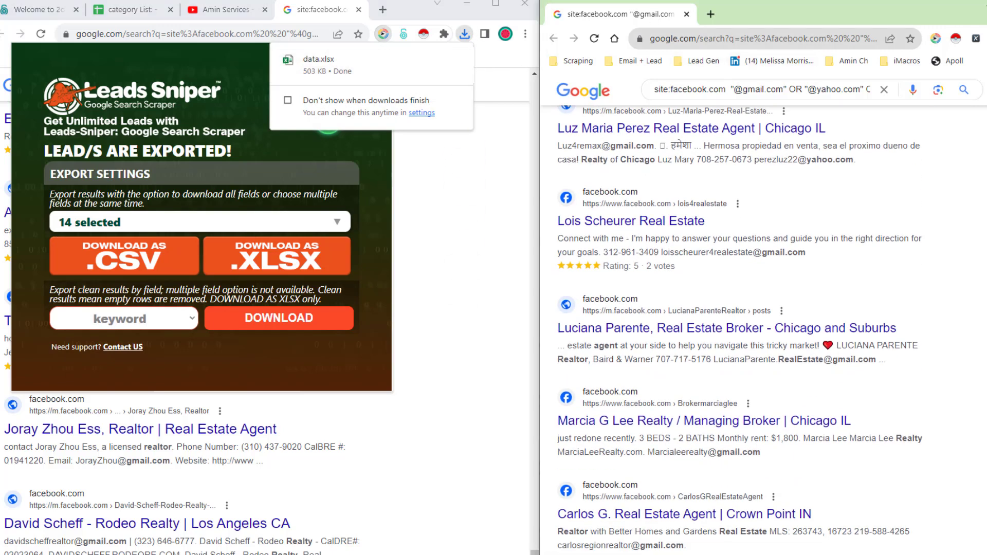
left_click(935, 38)
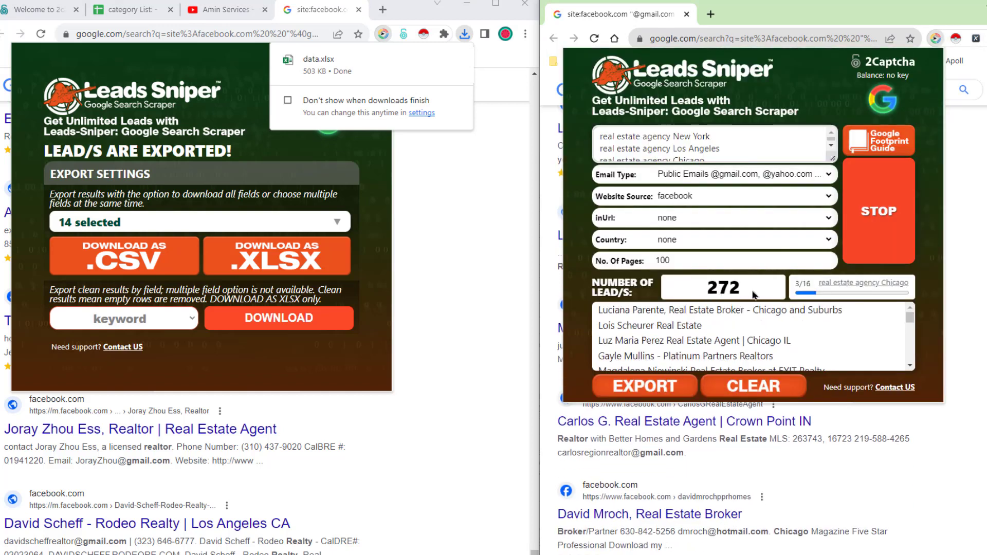
Stop the second run, save all fields as data (1).xlsx, and open data.xlsx.
left_click(863, 229)
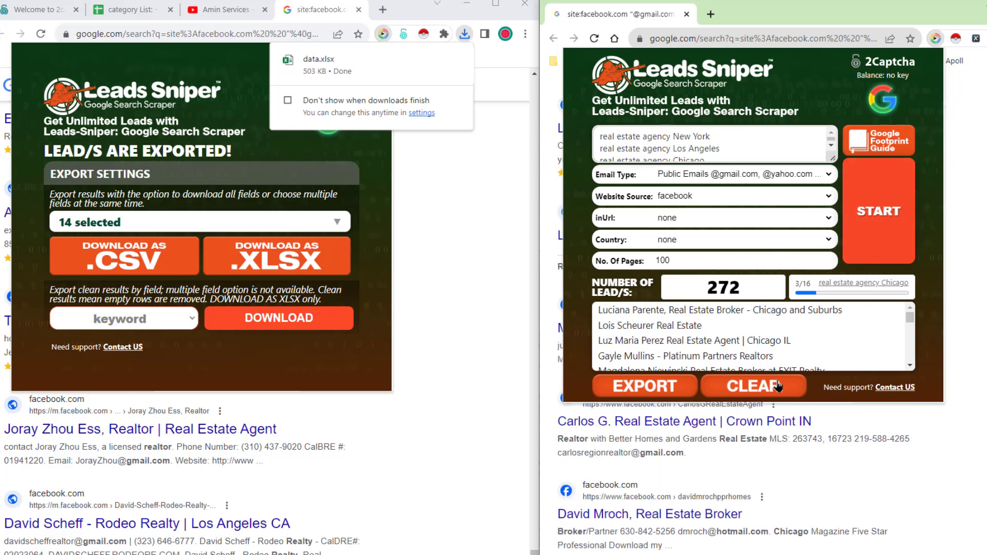
left_click(670, 392)
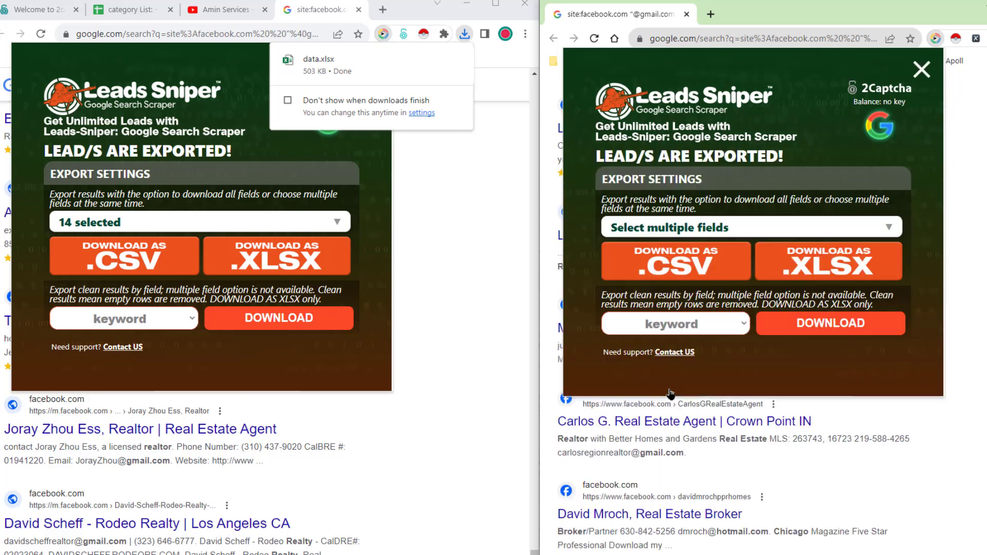
left_click(889, 227)
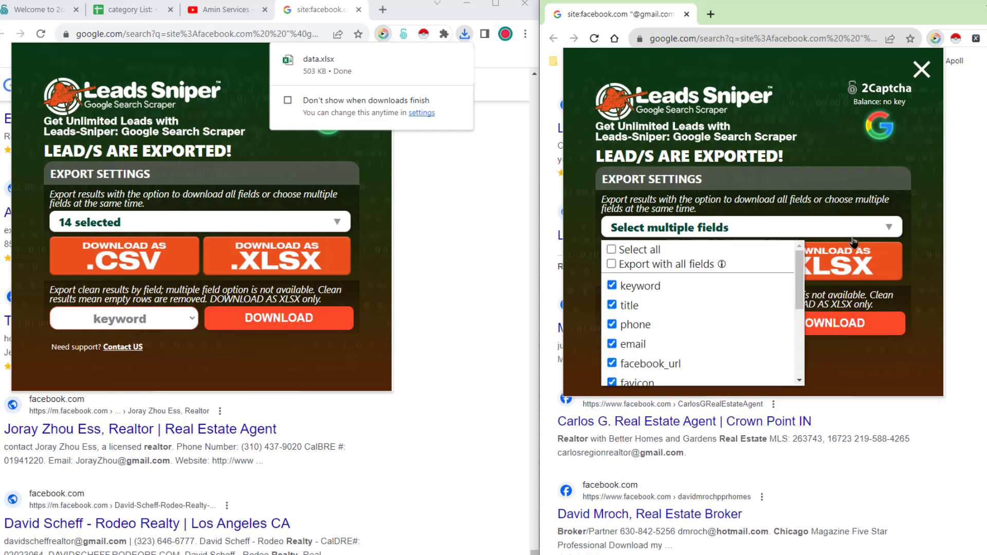
left_click(649, 257)
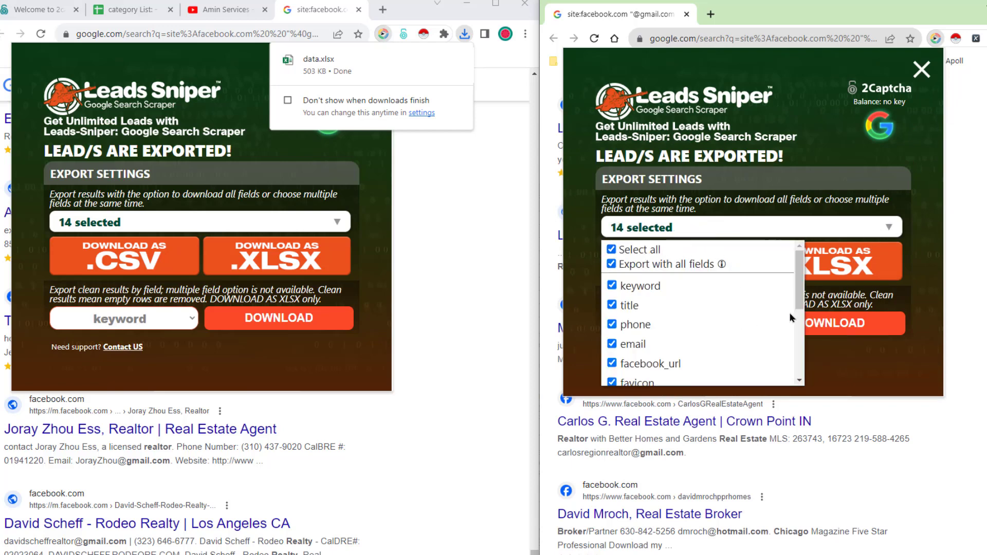
left_click(877, 266)
left_click(877, 266)
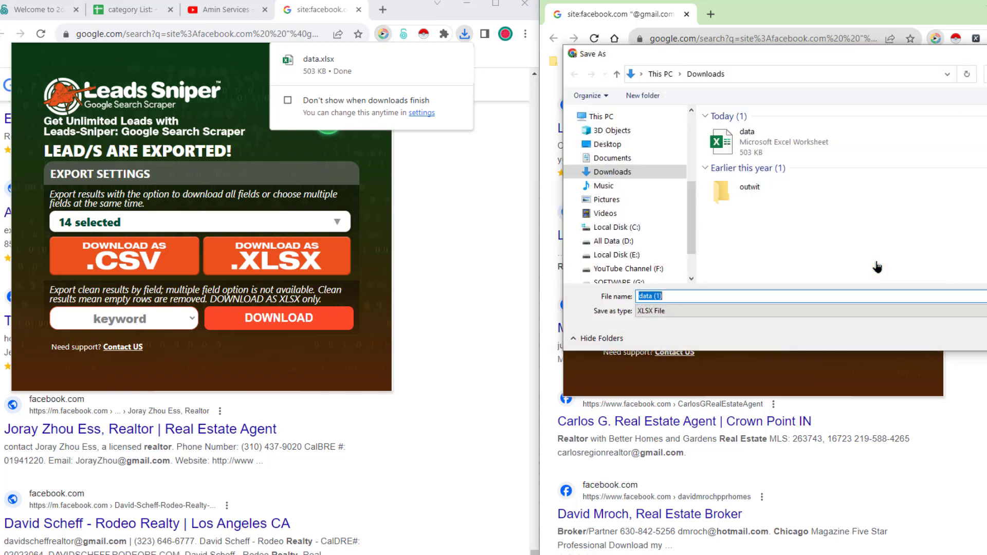
key("Return")
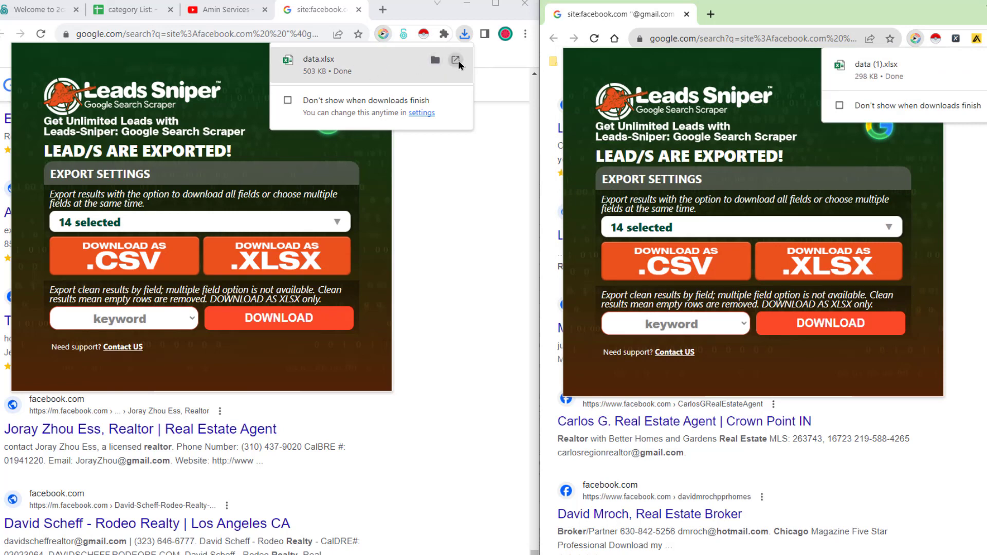
left_click(455, 60)
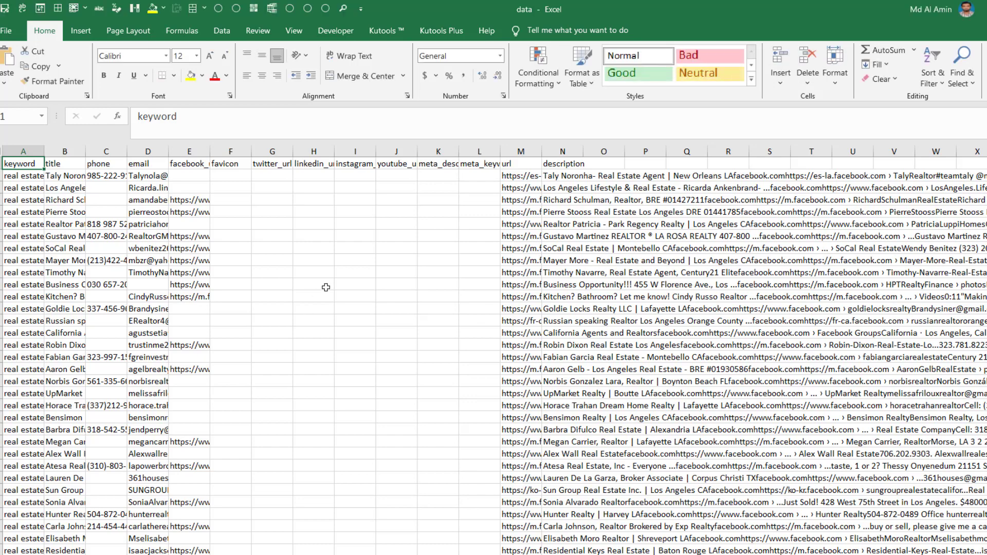
Select the whole sheet and AutoFit every column width to its contents.
left_click(321, 285)
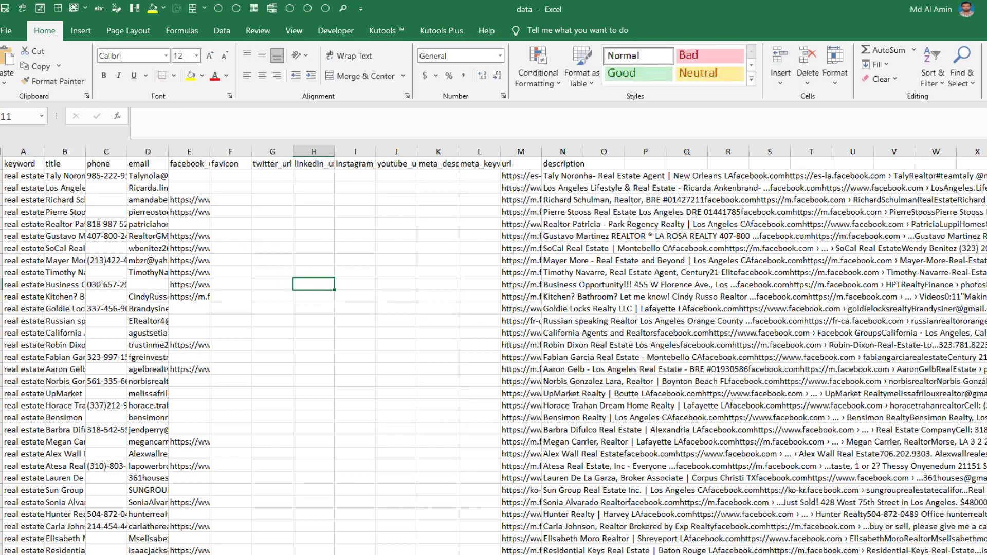
left_click(2, 152)
double_click(44, 151)
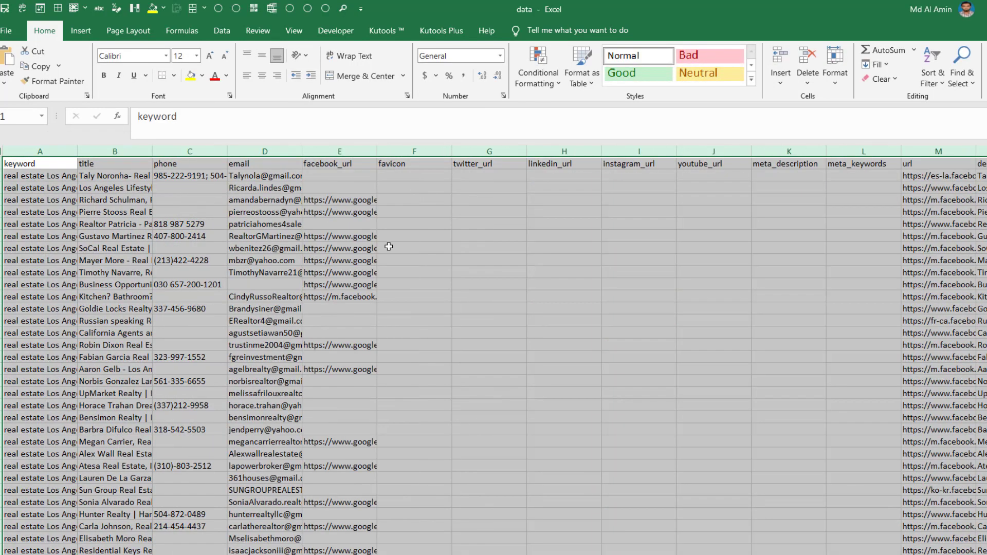
Select the email column, then check the full email address in cell D16.
left_click(322, 213)
left_click(265, 151)
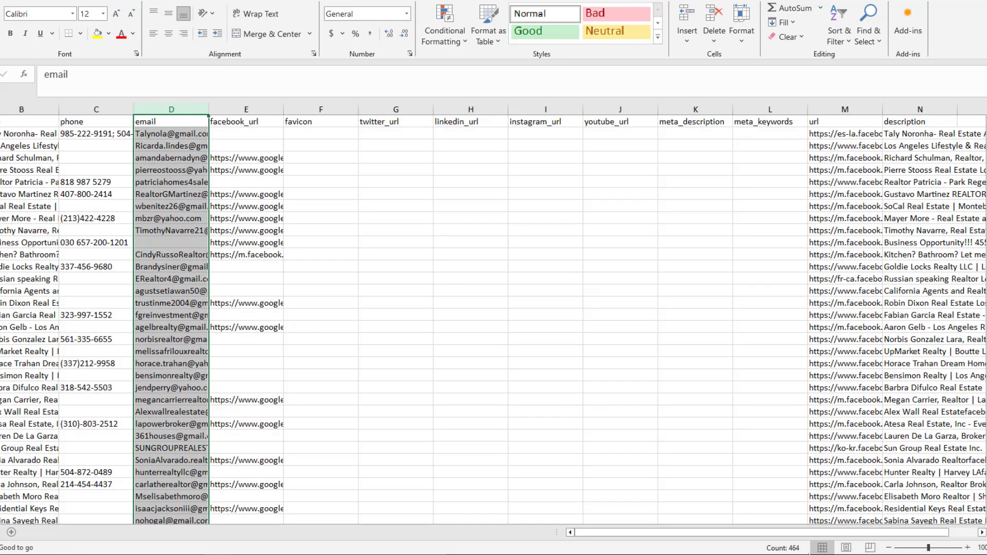
left_click(609, 309)
left_click(150, 299)
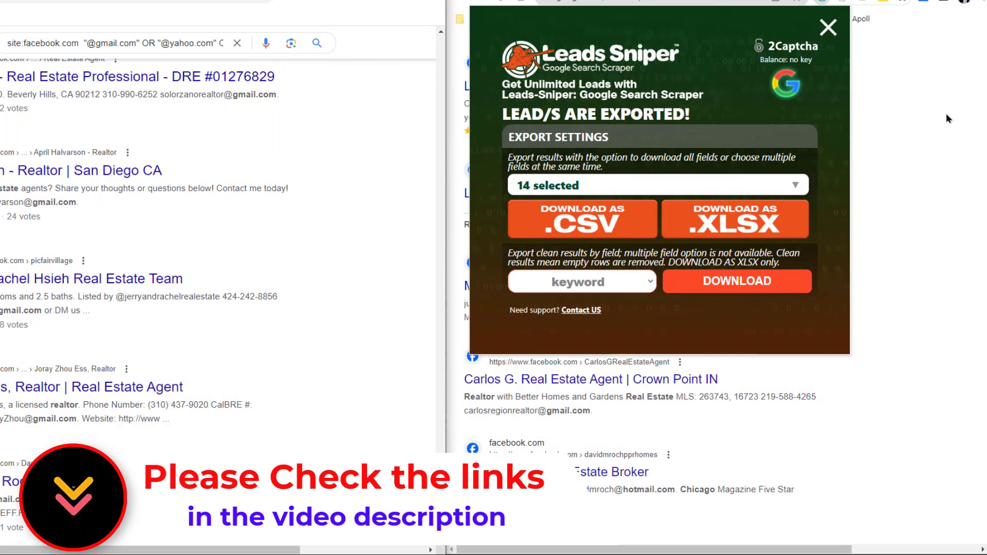
Open data (1).xlsx from Chrome's downloads and AutoFit all its columns.
left_click(923, 4)
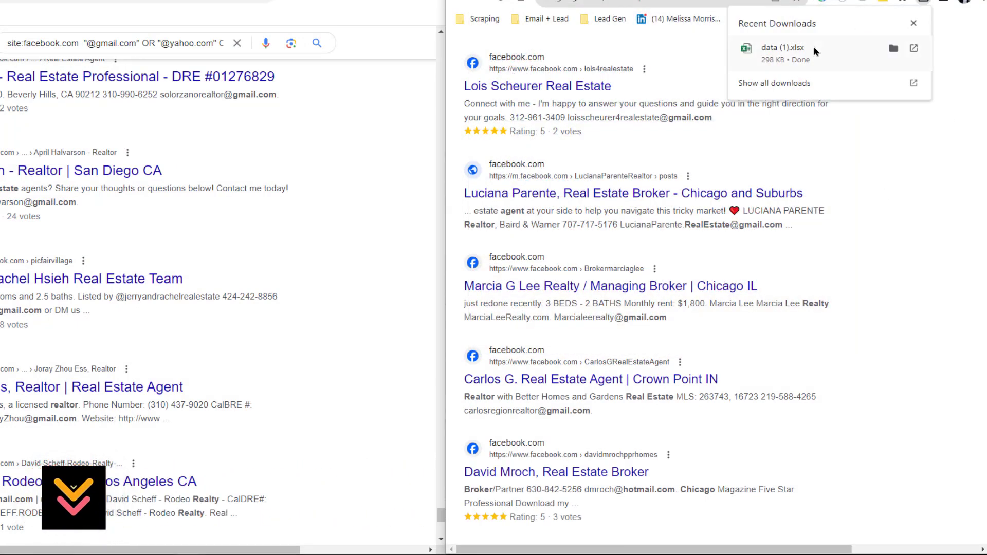
left_click(914, 49)
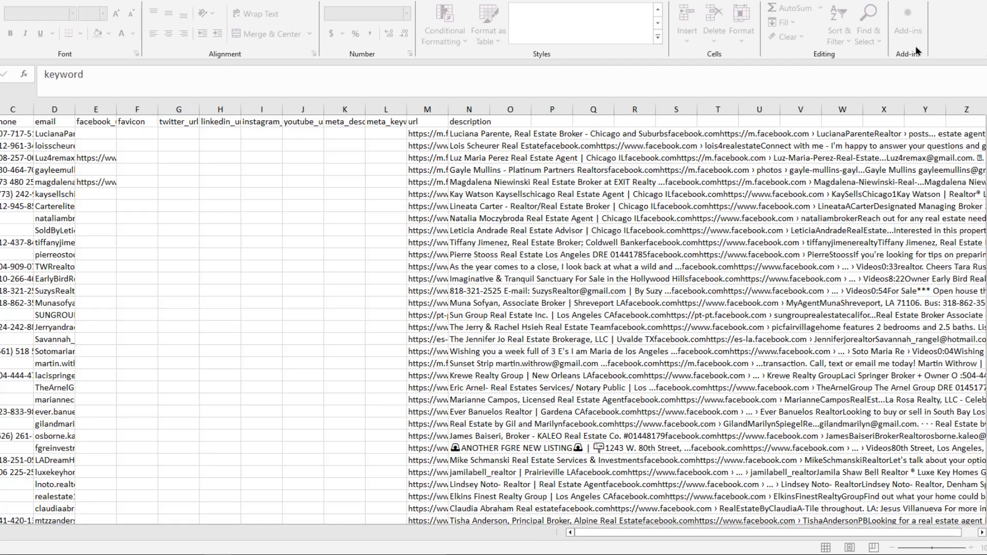
key("ctrl+a")
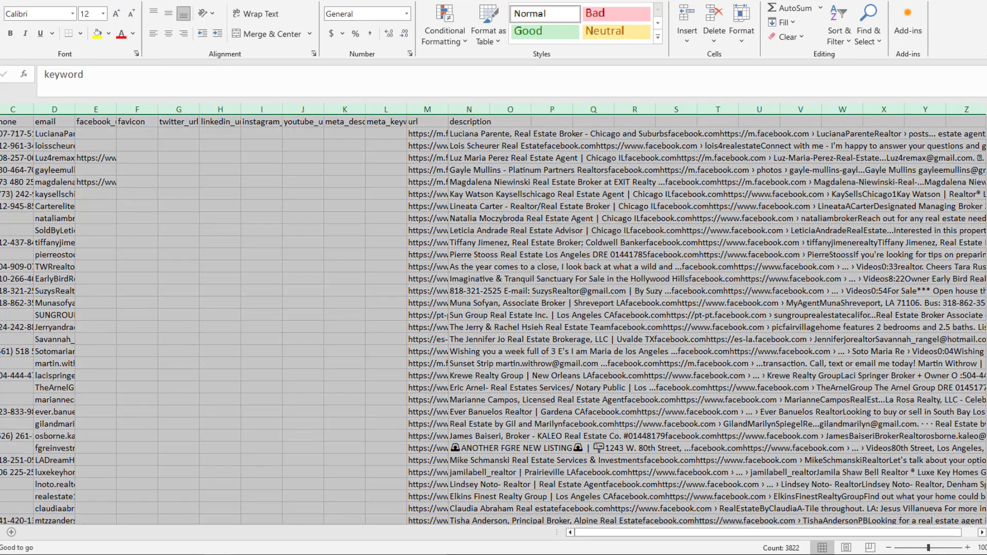
double_click(466, 109)
Select the email column to confirm its 272 entries, then deselect it.
left_click(185, 133)
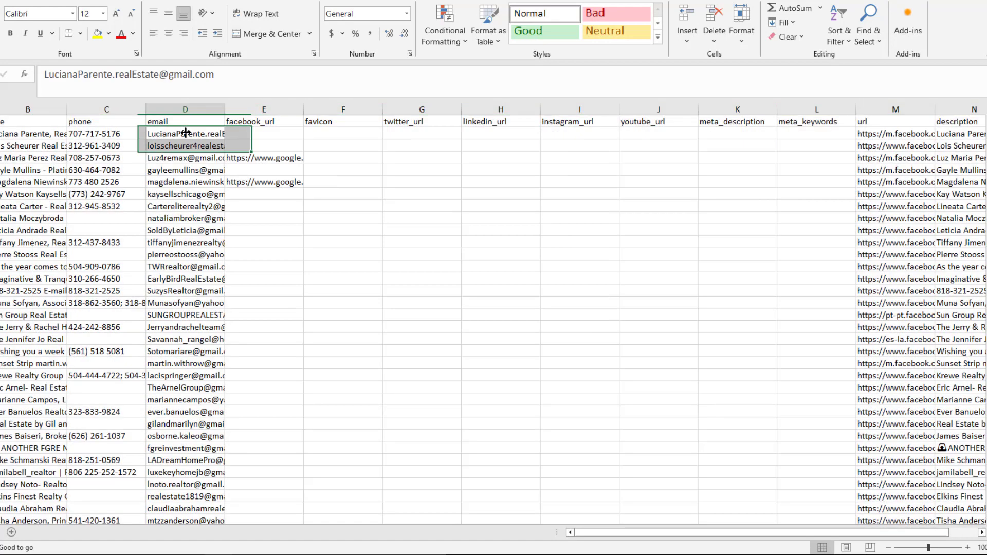
left_click(188, 113)
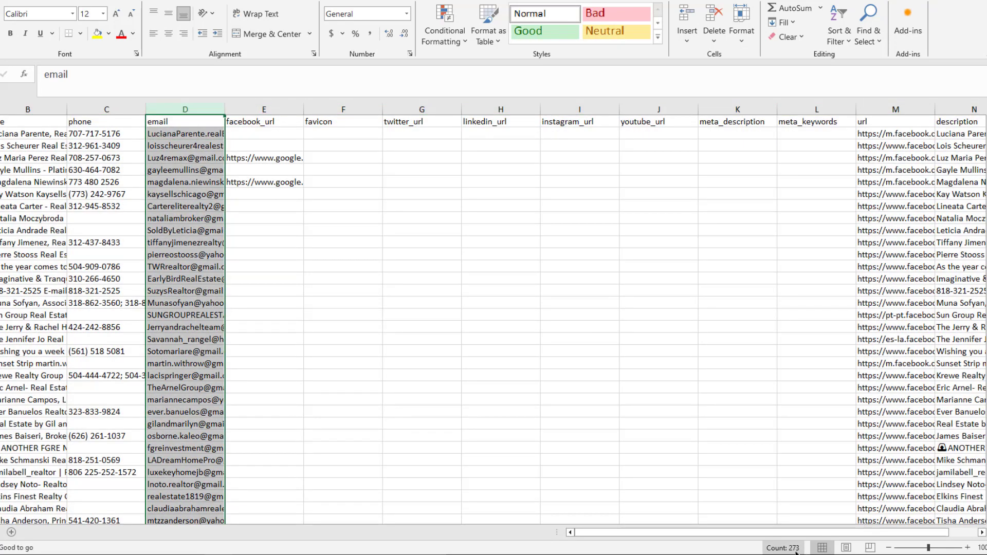
left_click(682, 352)
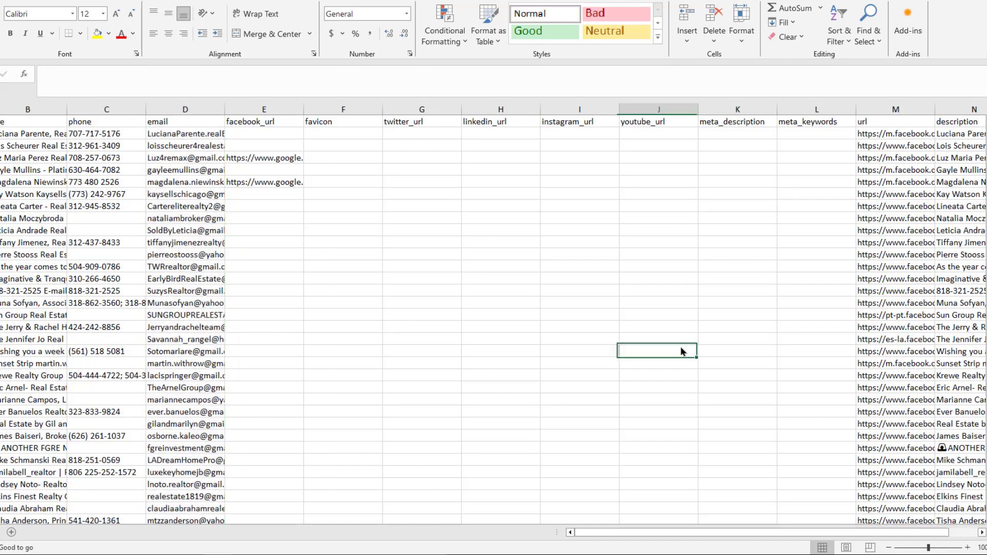
left_click(600, 319)
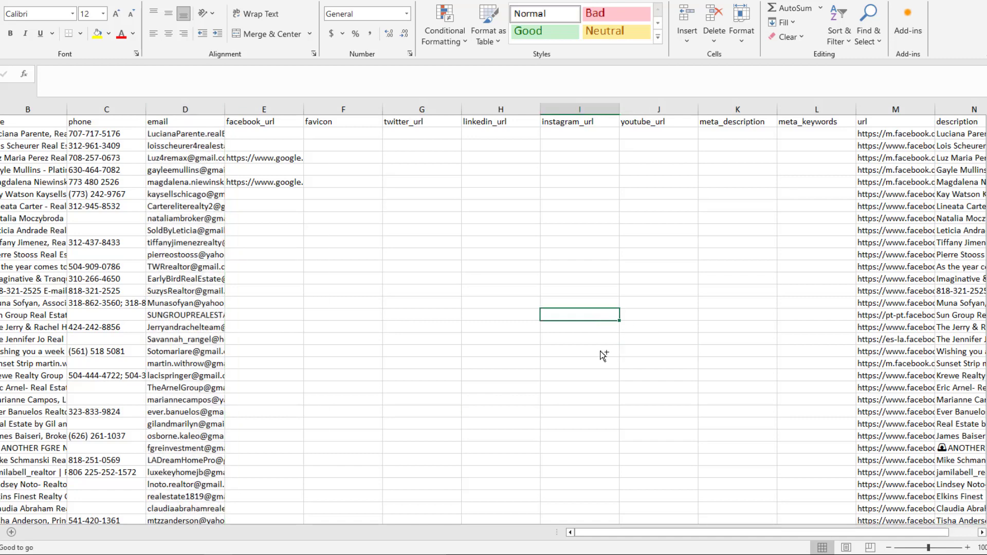
key("alt+Tab")
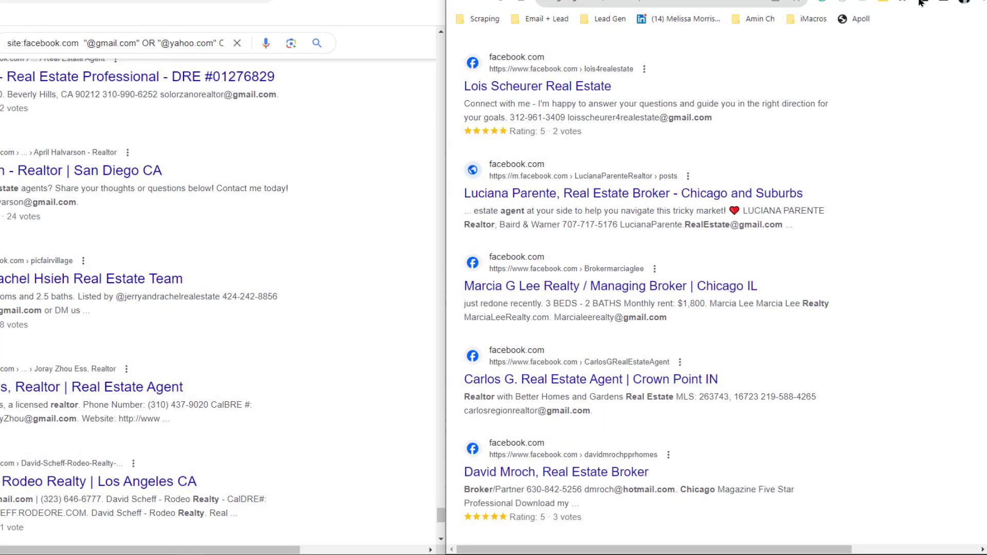